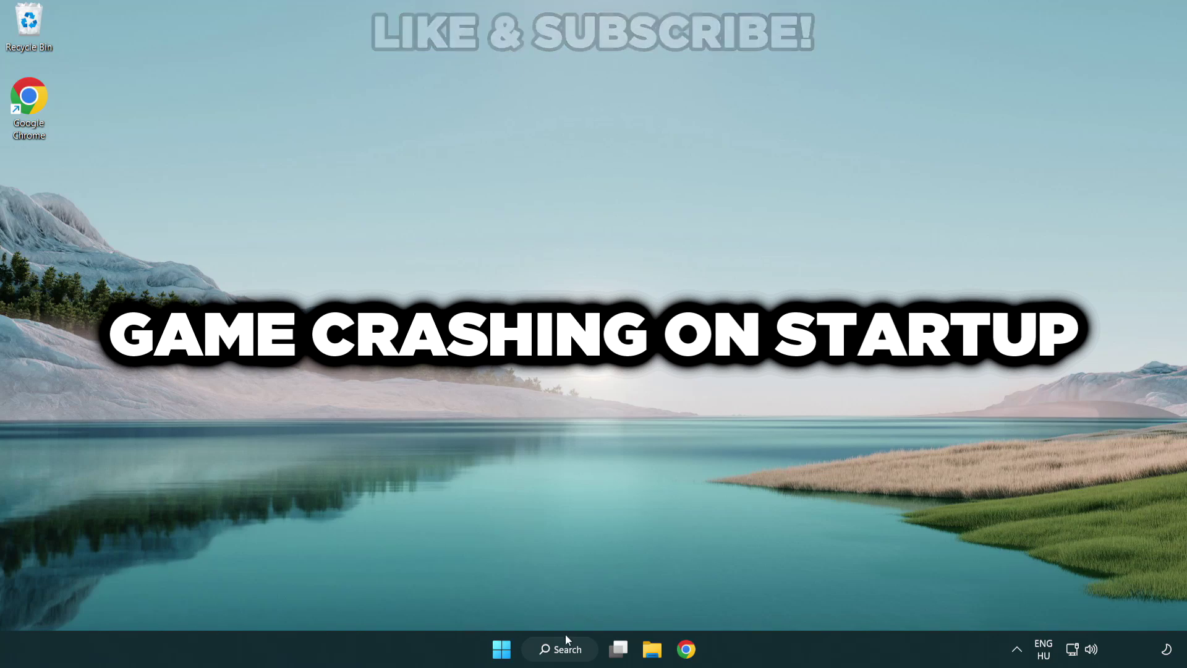
# Step: Search Windows for 'device manager' so Device Manager shows as the best match
pyautogui.click(574, 657)
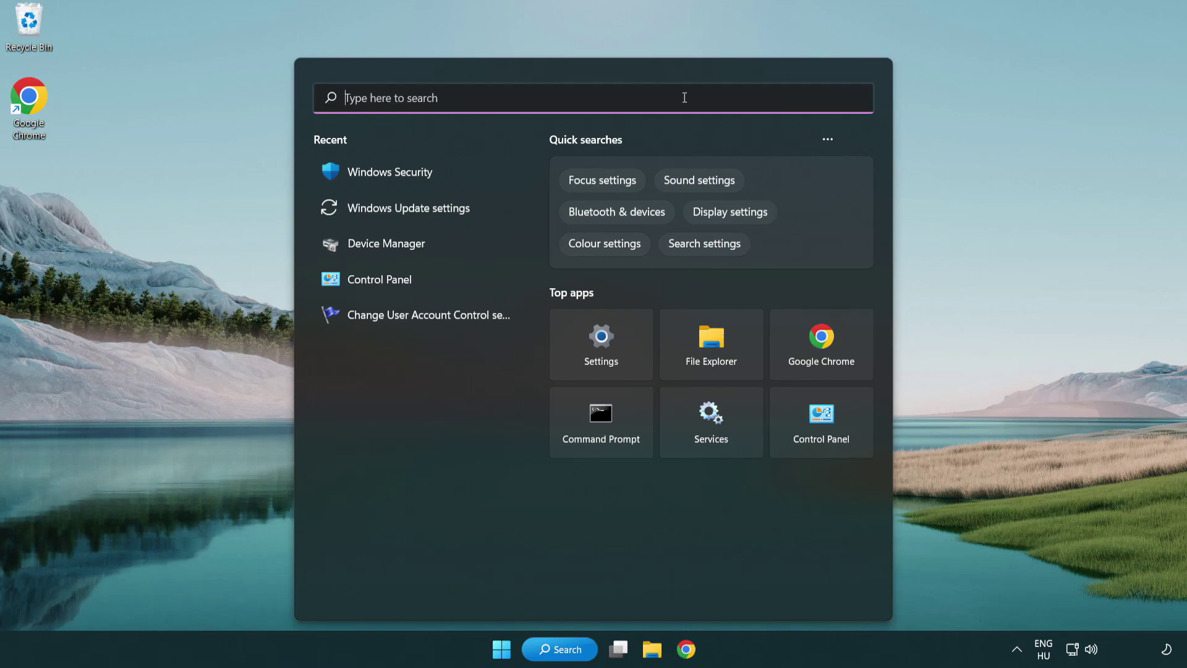
pyautogui.write('device m')
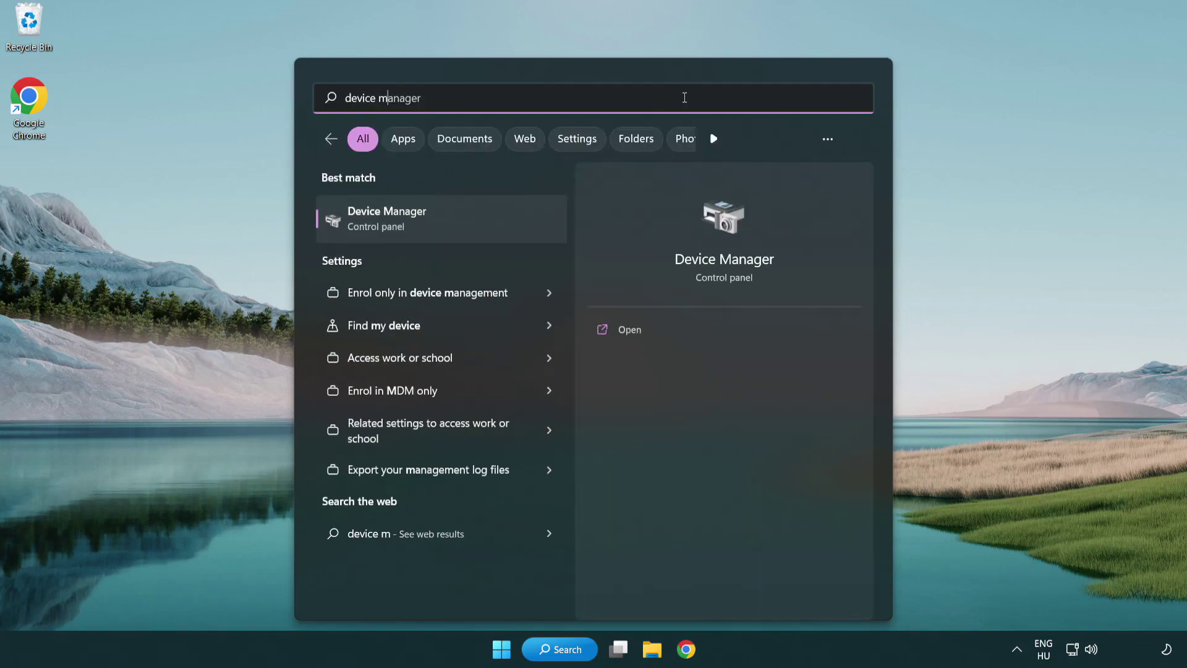
pyautogui.write('anager')
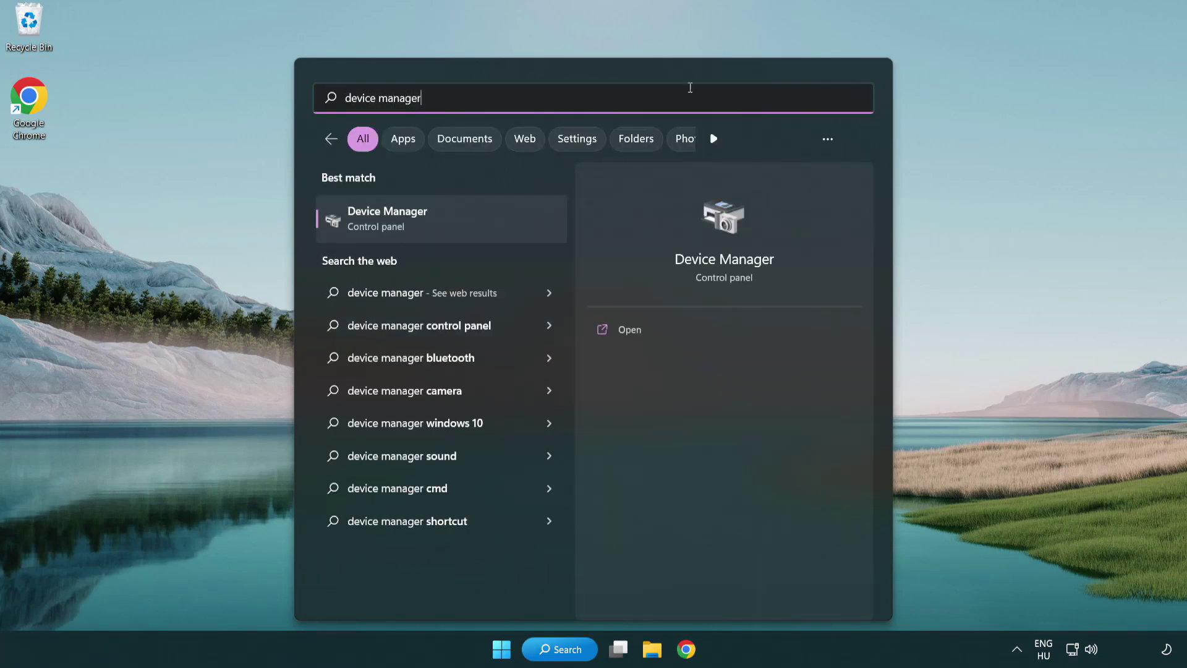
# Step: Open Device Manager, expand Display adapters, and select the VMware SVGA 3D adapter
pyautogui.click(475, 224)
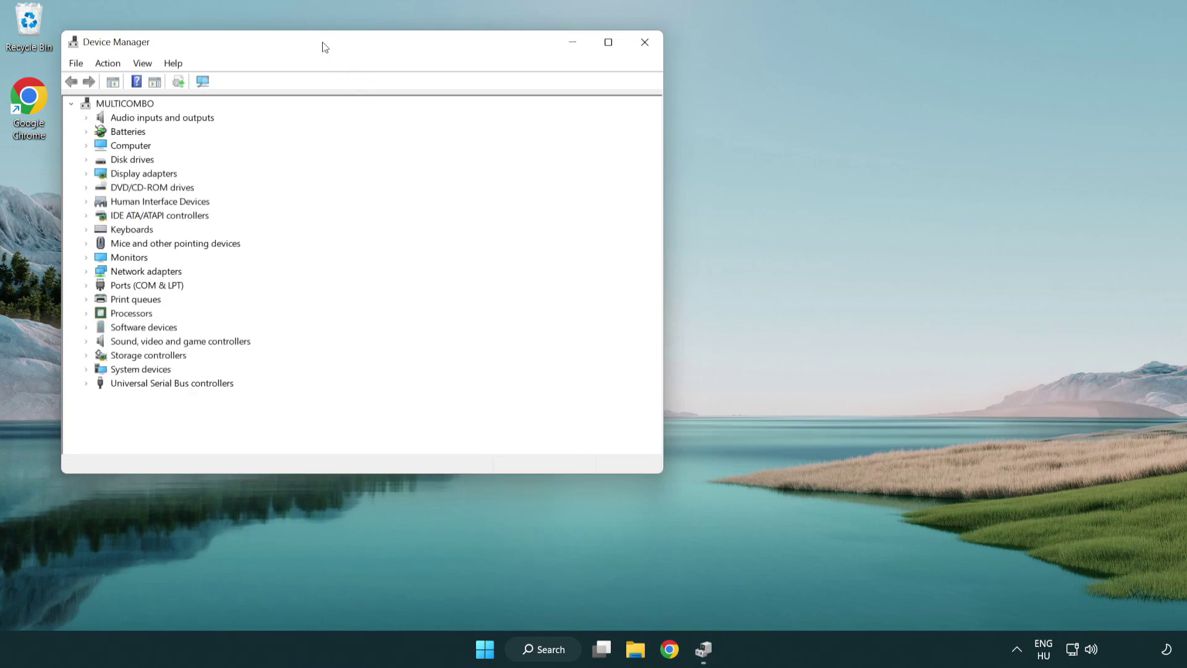
pyautogui.moveTo(324, 47); pyautogui.dragTo(522, 119)
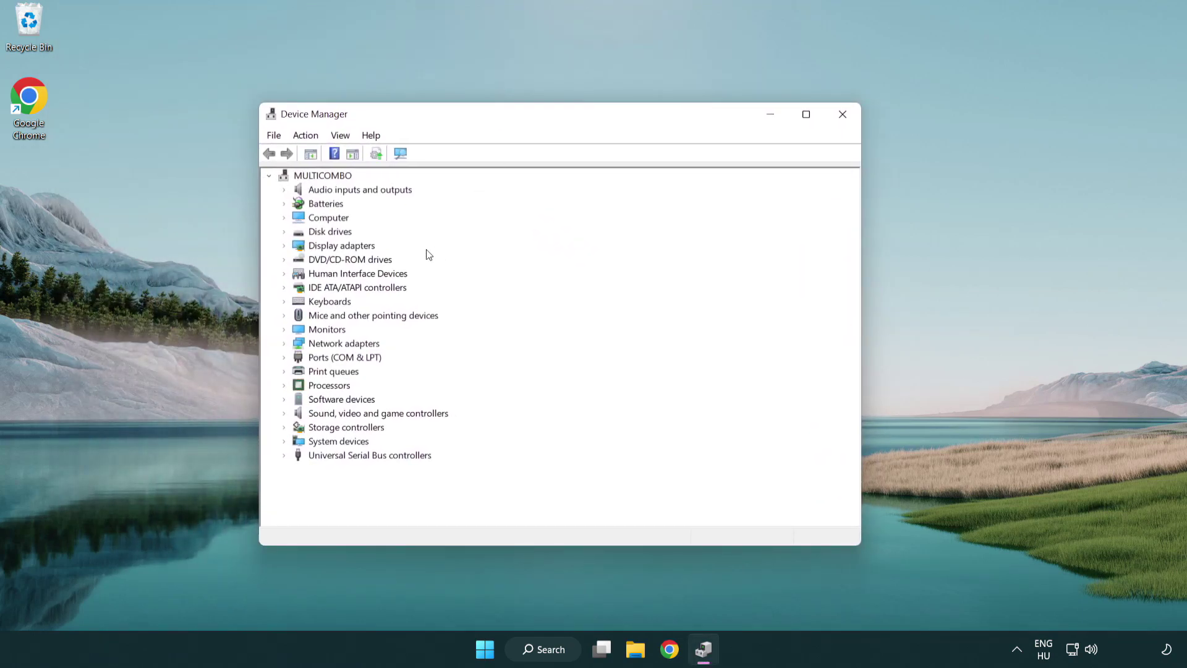
pyautogui.click(326, 250)
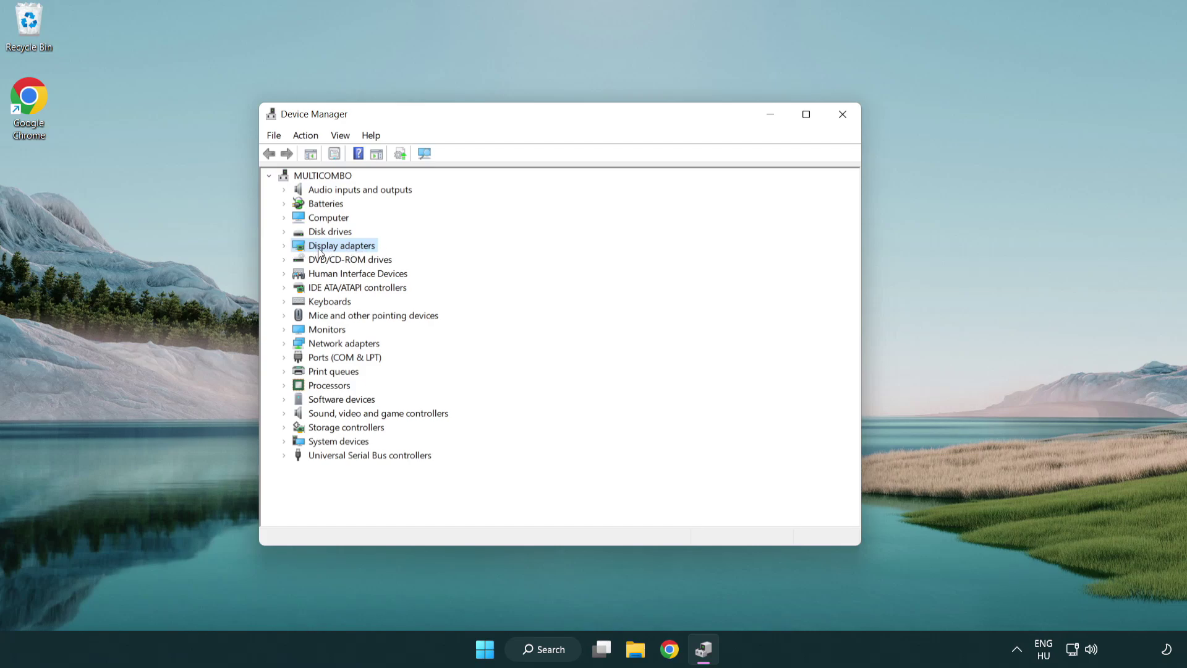
pyautogui.click(284, 246)
pyautogui.click(337, 261)
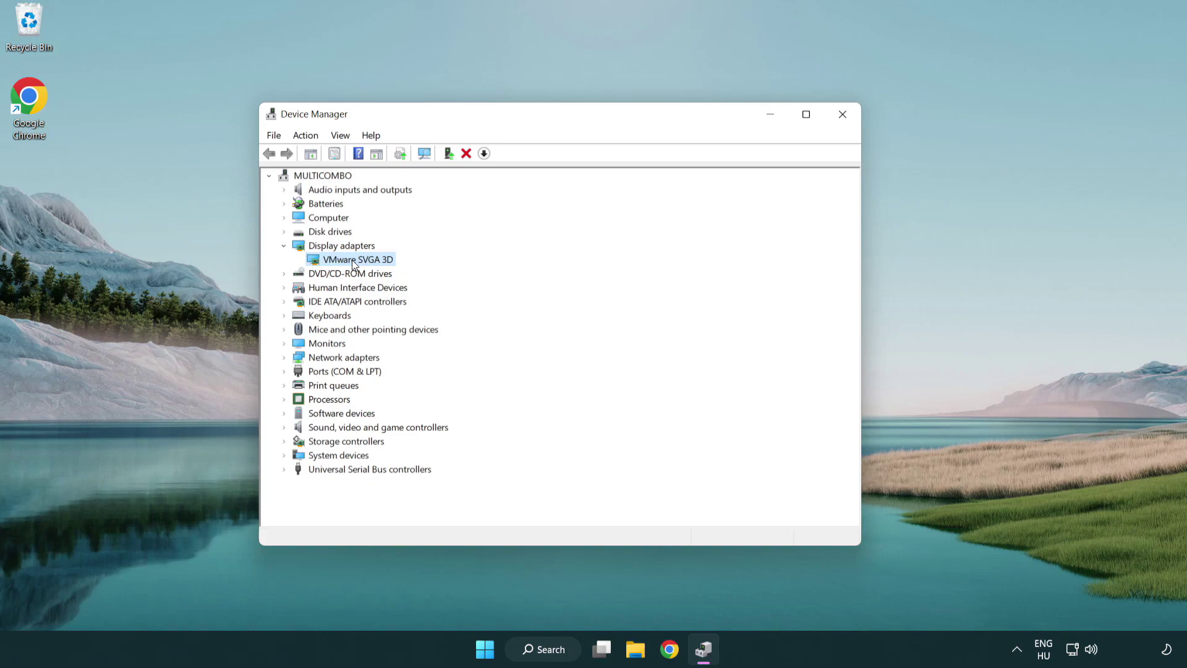
# Step: Automatically search for VMware SVGA 3D driver updates, confirming the best driver is already installed
pyautogui.rightClick(354, 263)
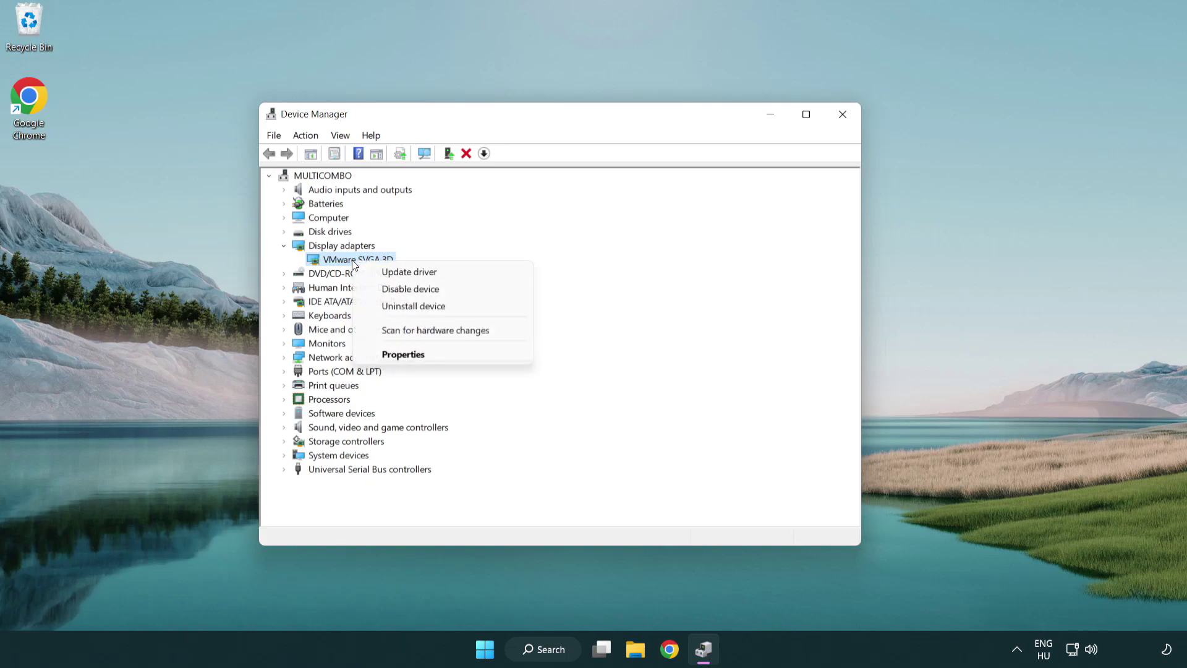
pyautogui.click(468, 273)
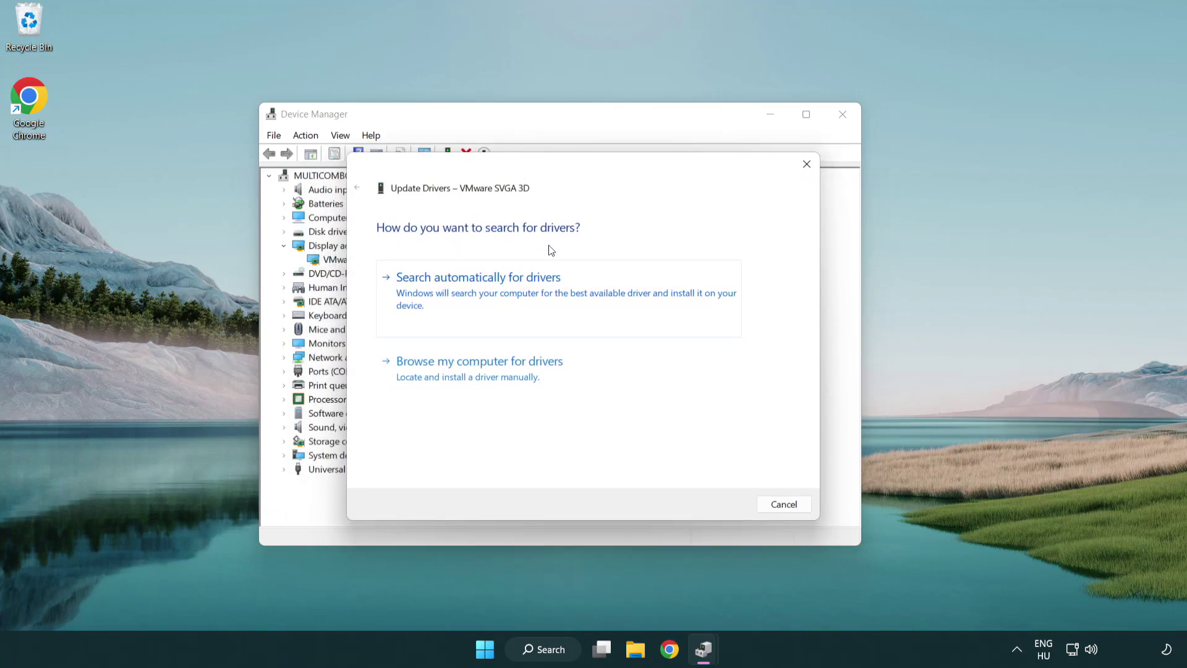
pyautogui.click(521, 289)
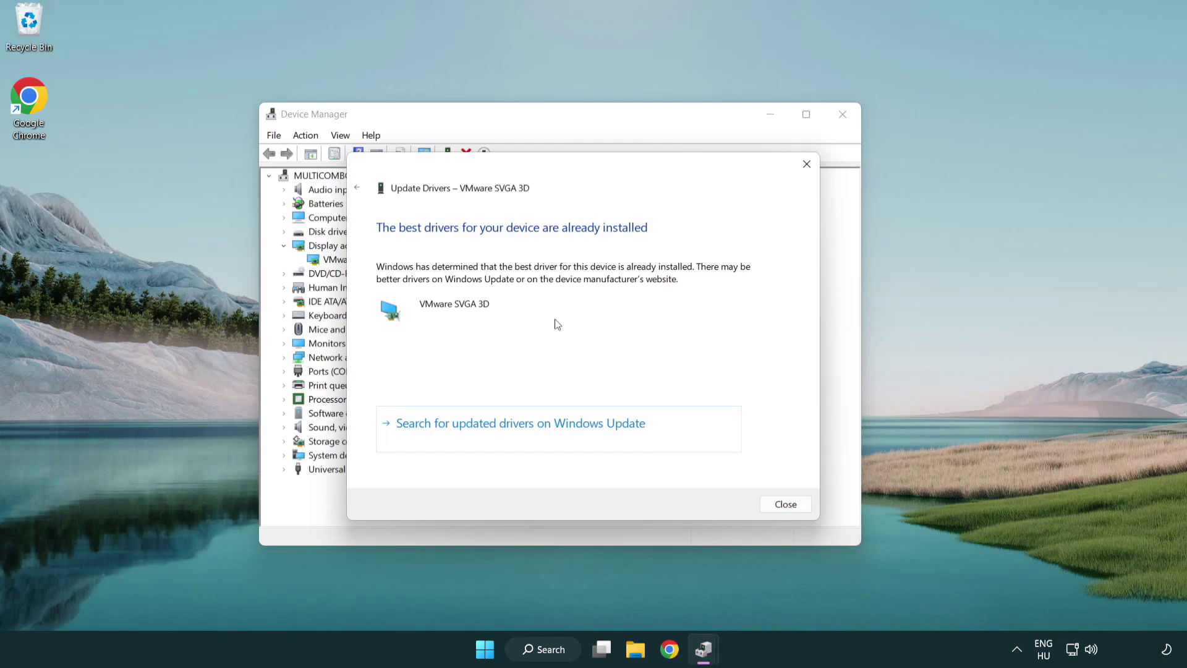
pyautogui.click(786, 505)
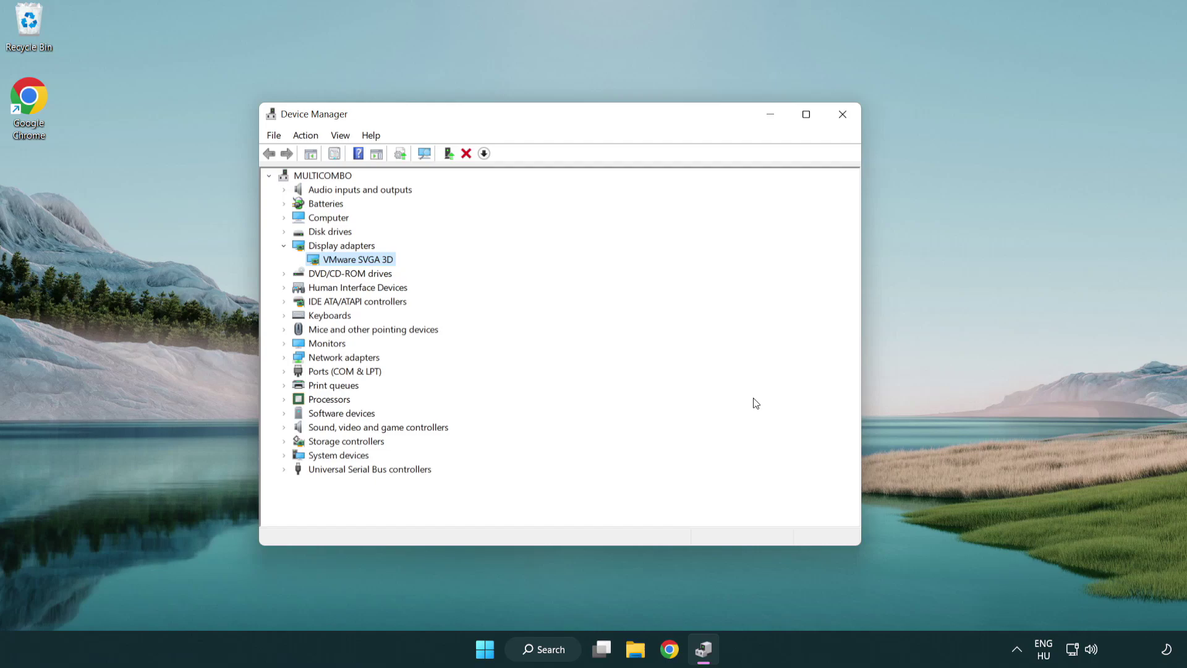
# Step: Close Device Manager and open Windows Update settings via a search for 'update'
pyautogui.click(846, 119)
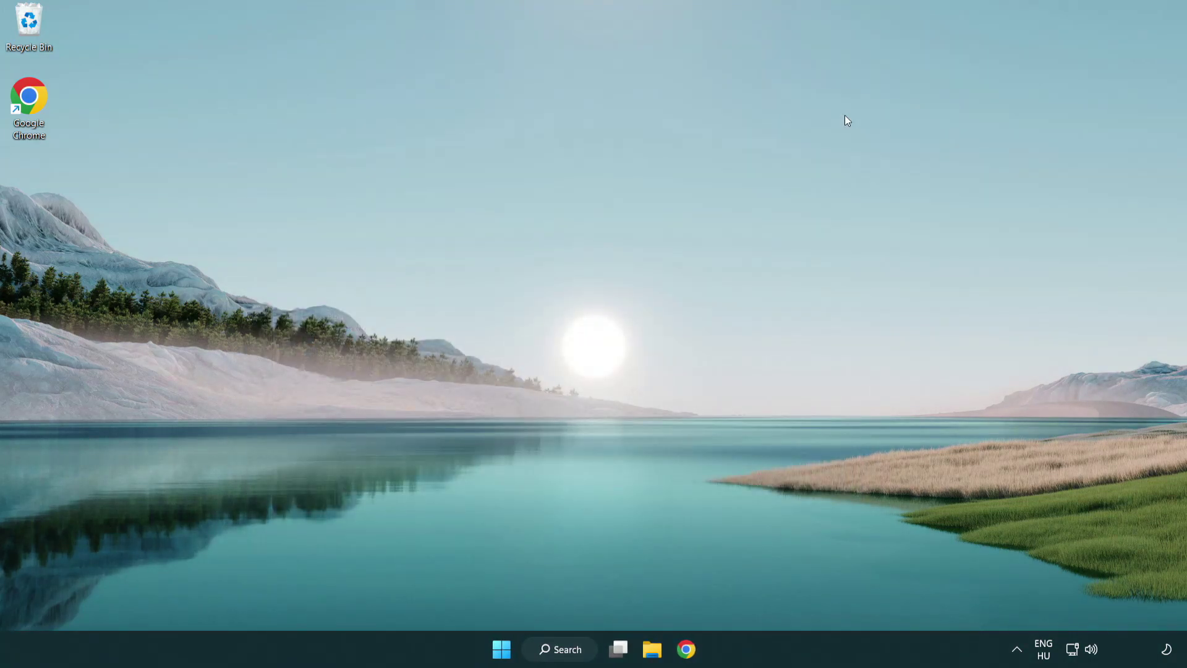
pyautogui.click(573, 650)
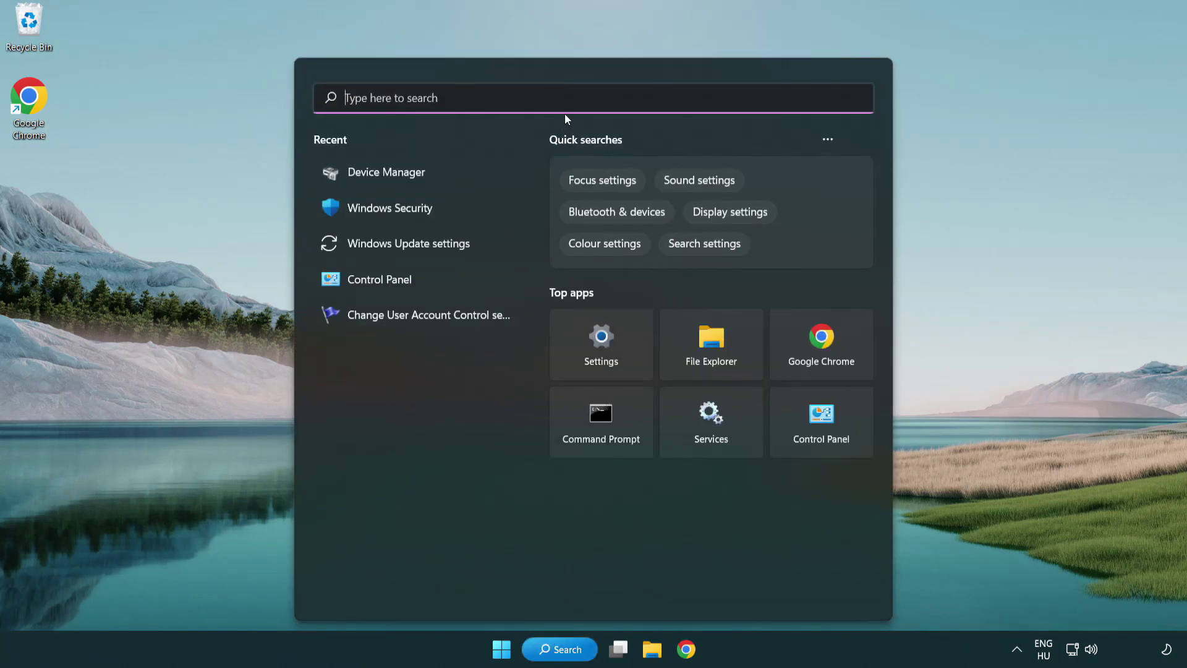
pyautogui.write('update')
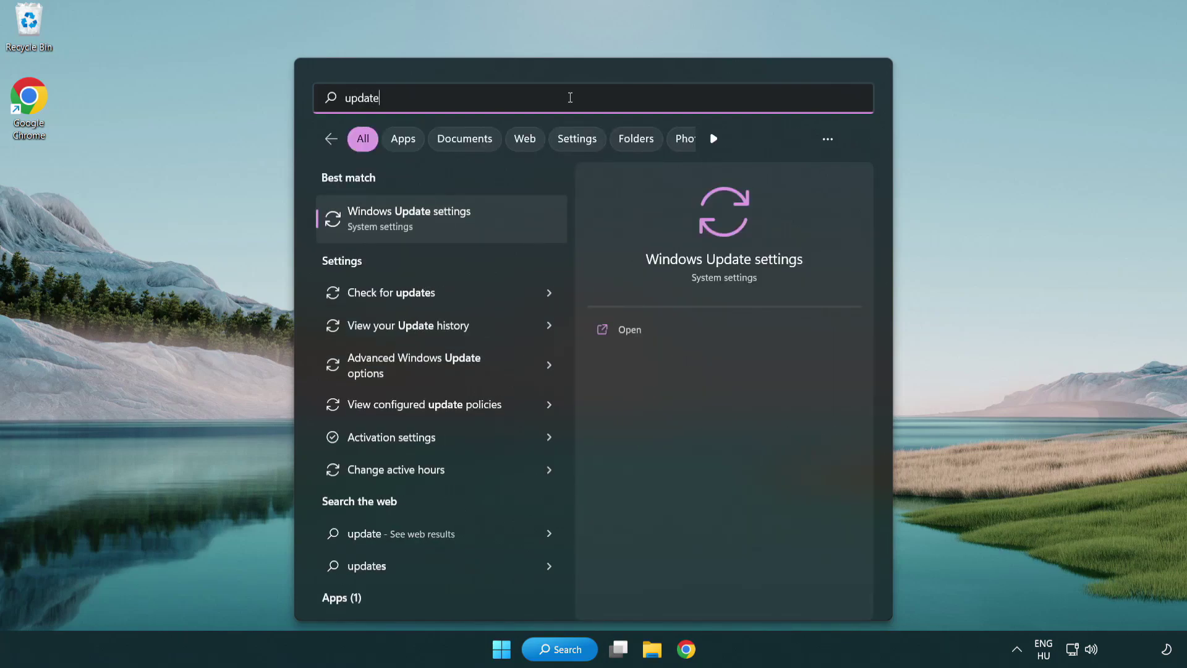
pyautogui.click(462, 221)
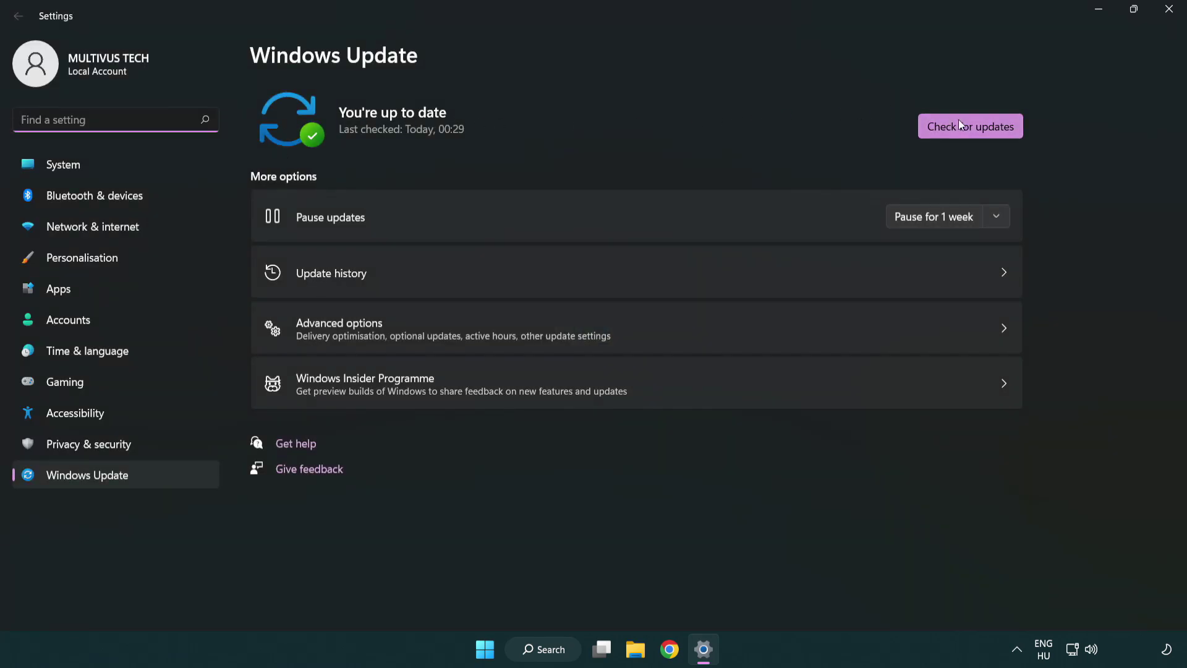
# Step: Run a fresh Windows Update check, showing up to date at 00:42, and close Settings
pyautogui.click(991, 135)
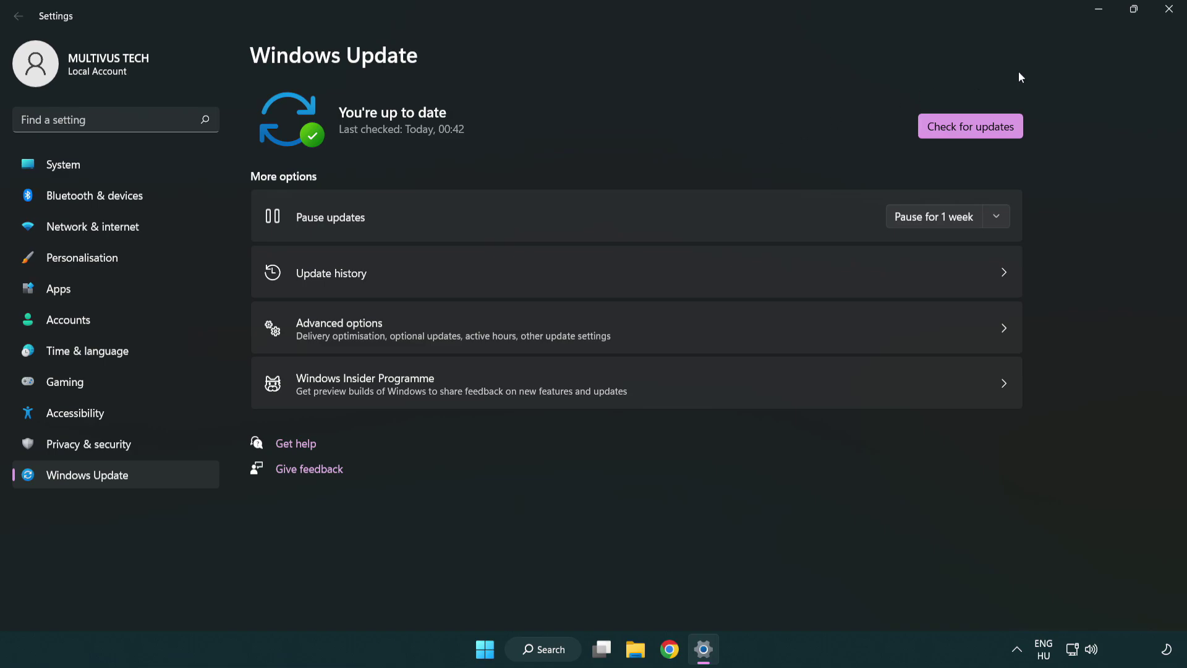
pyautogui.click(1164, 18)
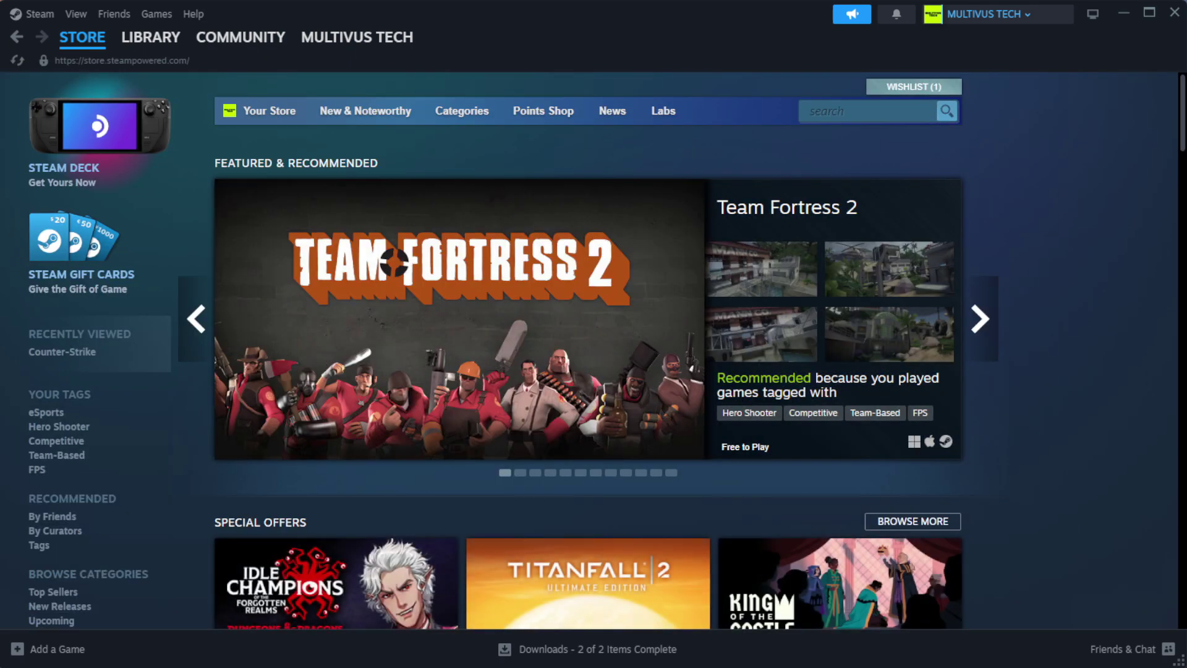
# Step: Switch Steam from the Store to Library Home, listing the installed games
pyautogui.moveTo(147, 45)
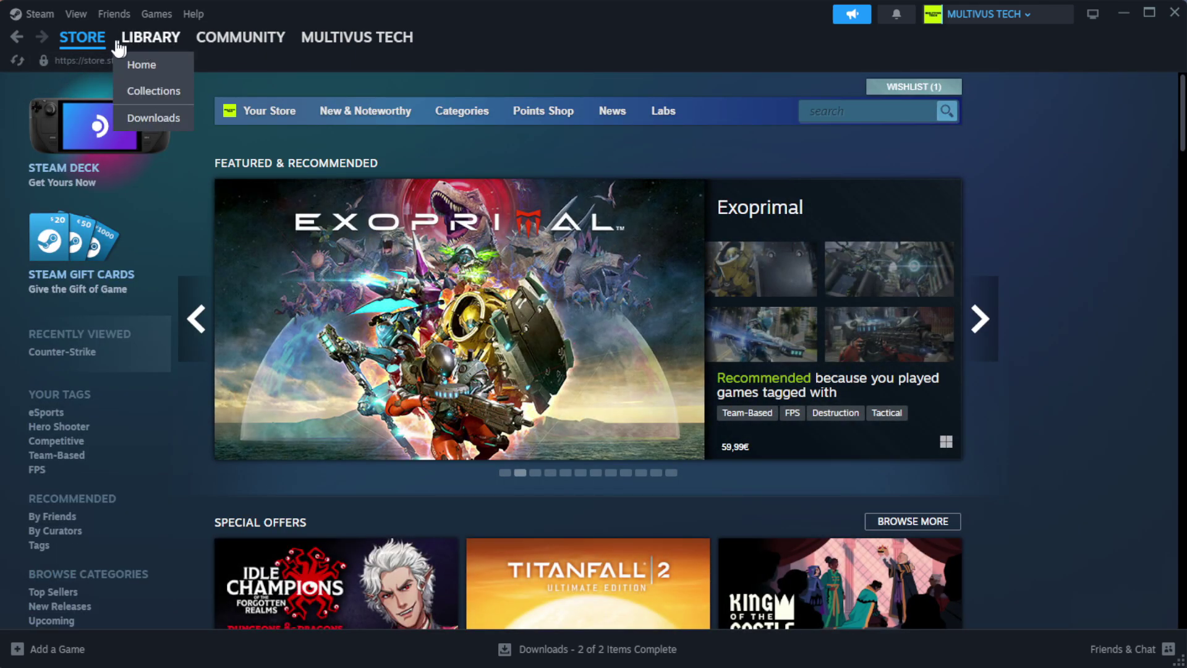
pyautogui.click(169, 65)
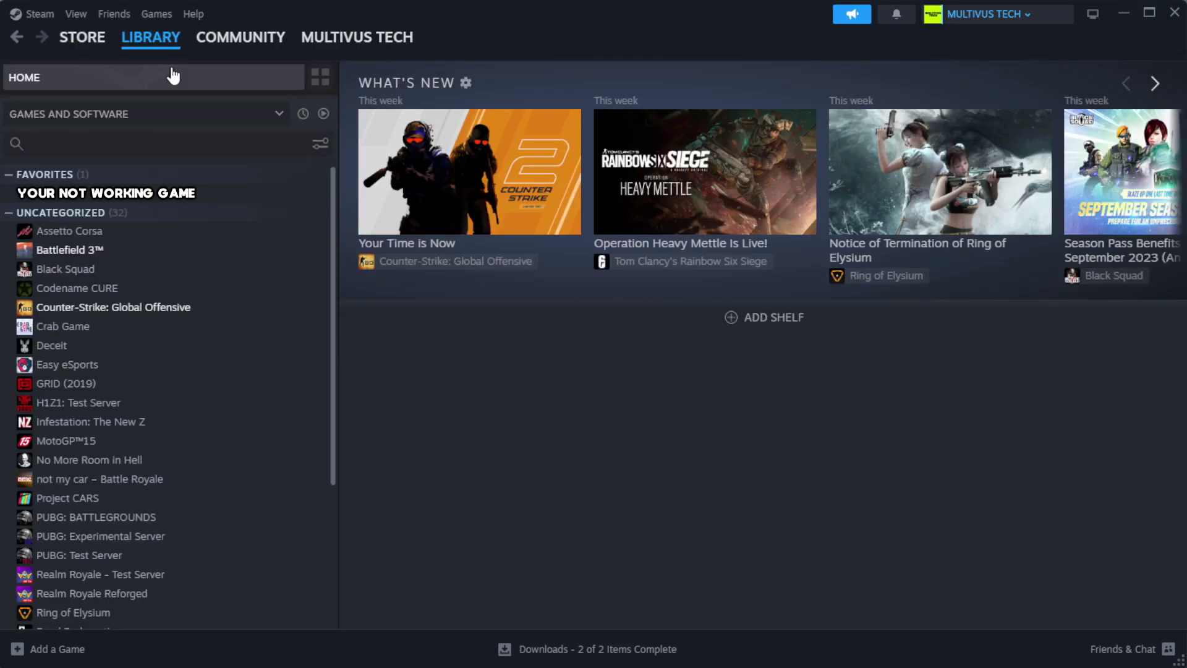
# Step: Verify the integrity of the game's installed files, validating all 1039 files
pyautogui.rightClick(293, 197)
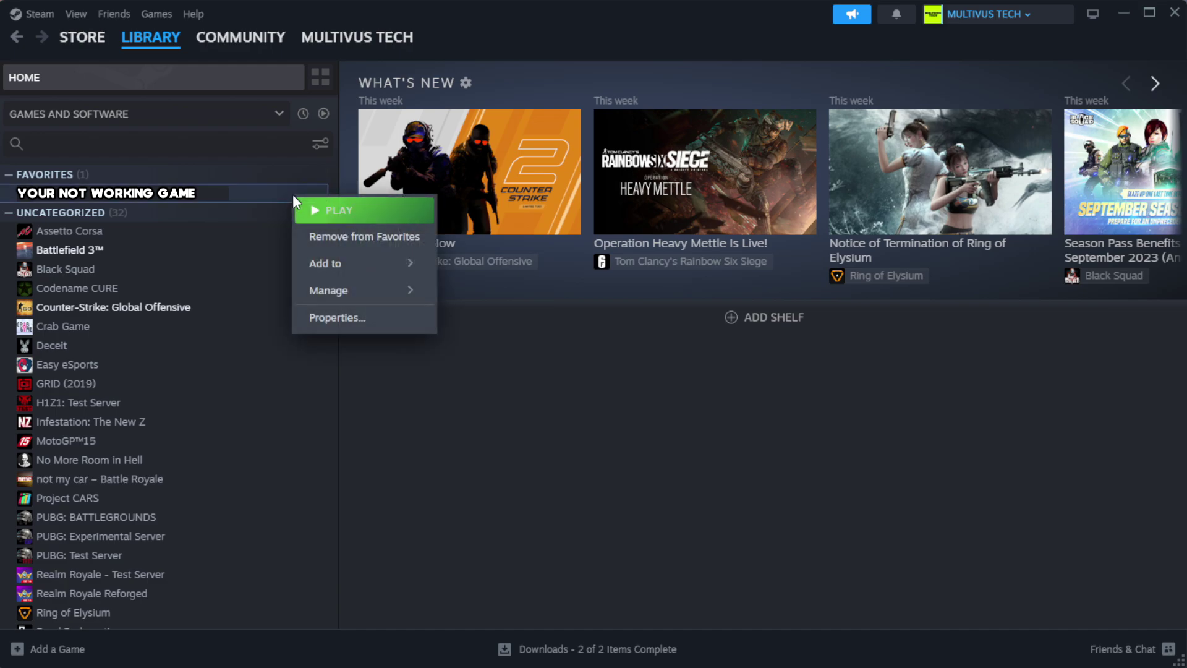
pyautogui.click(376, 329)
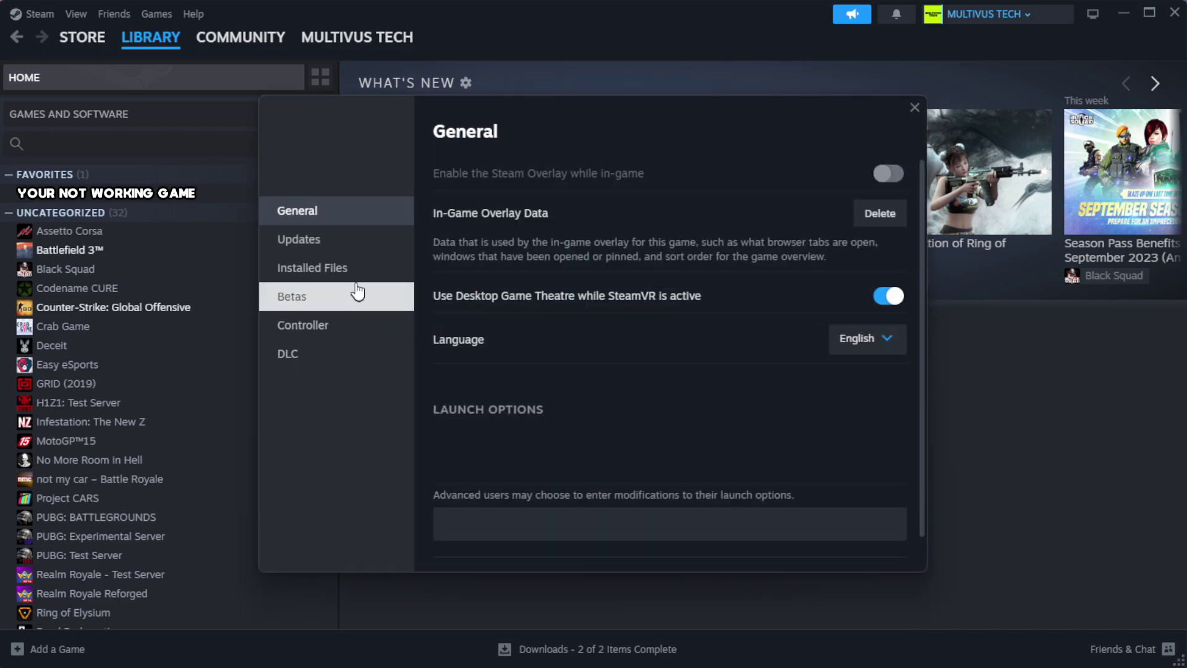
pyautogui.click(390, 281)
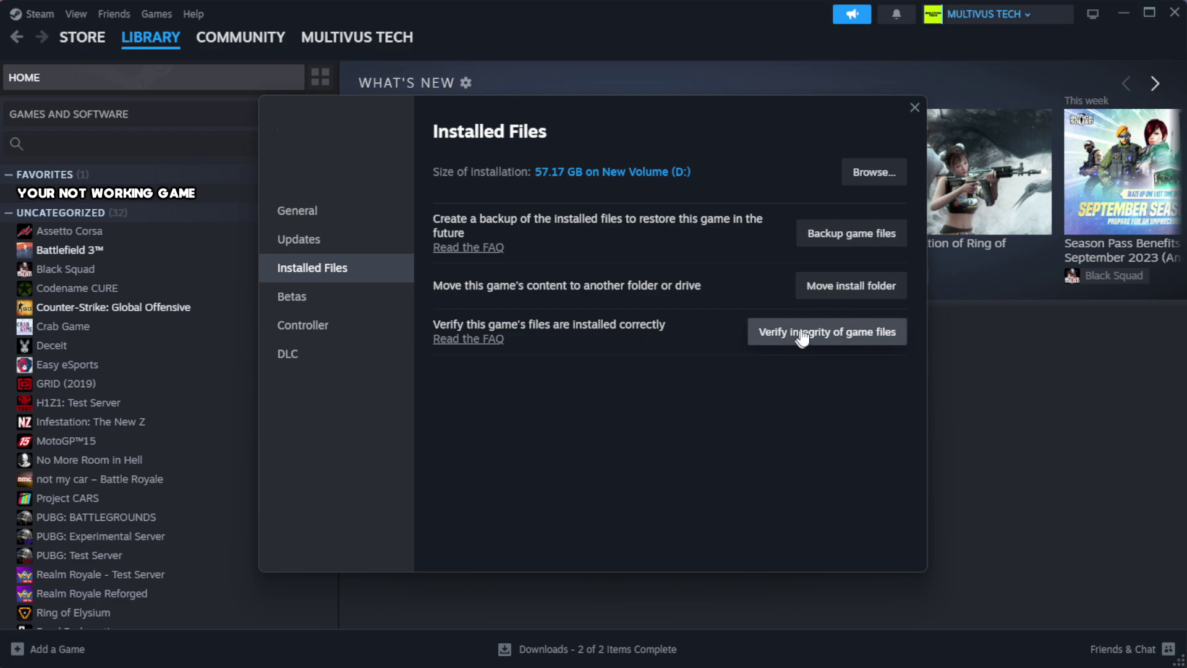
pyautogui.click(835, 344)
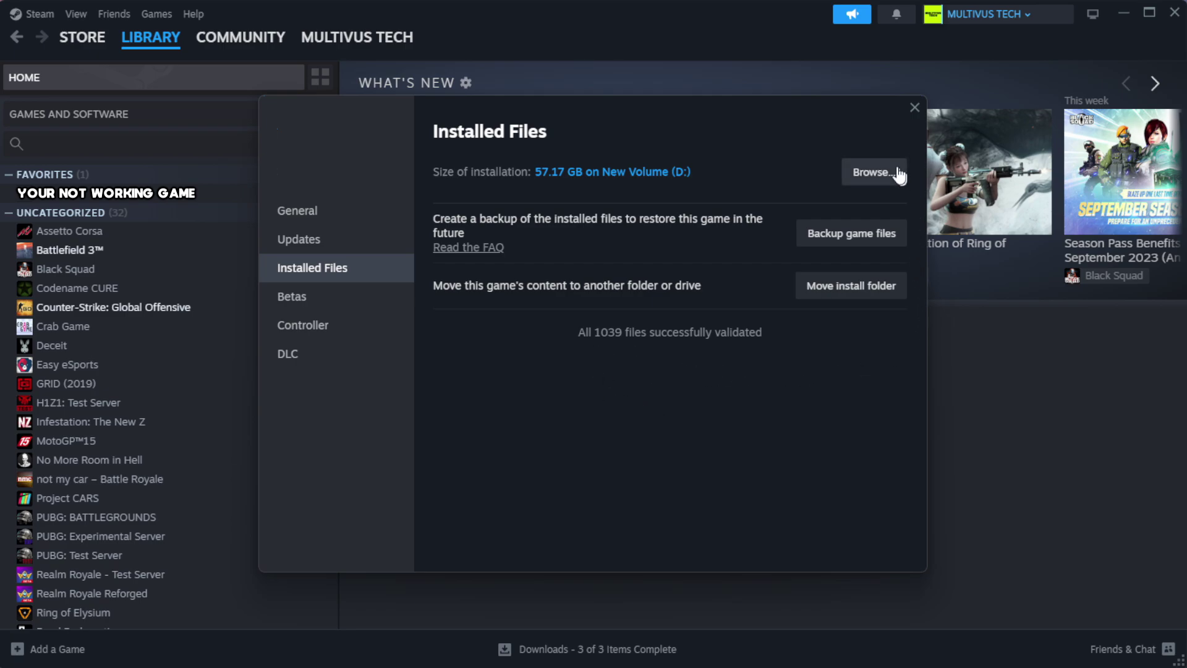
# Step: Browse to the game's steamapps\common install folder and open the YOUR NOT WORKING GAME shortcut's properties
pyautogui.click(872, 173)
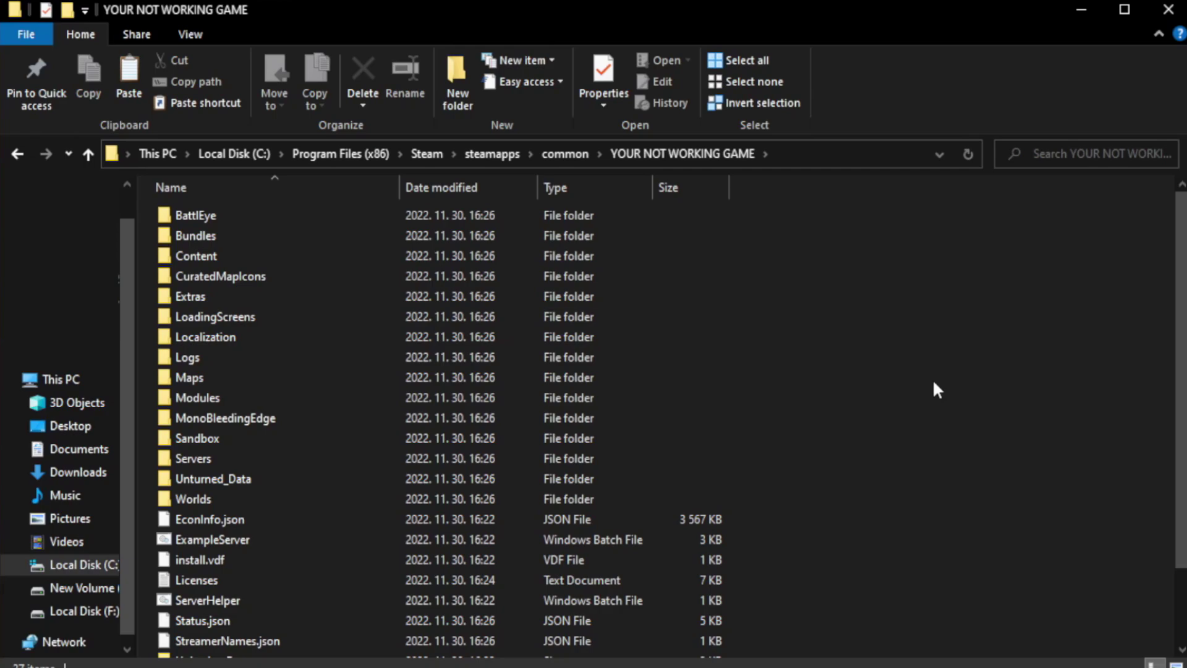
pyautogui.scroll(-2, 1181, 433)
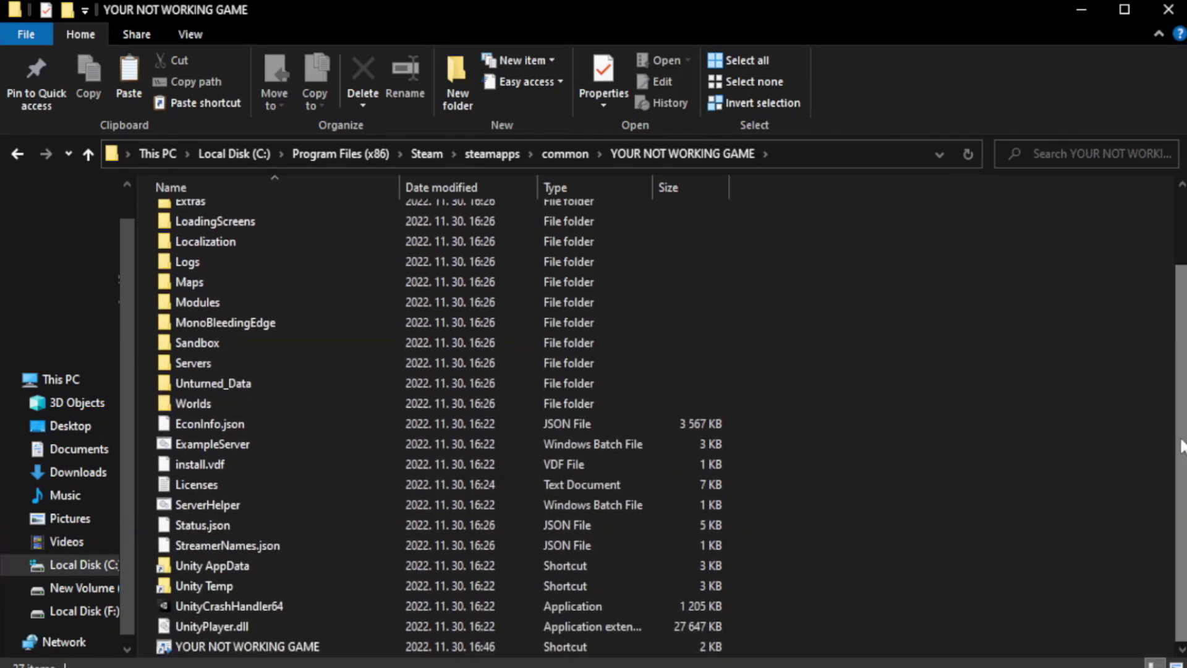
pyautogui.click(428, 647)
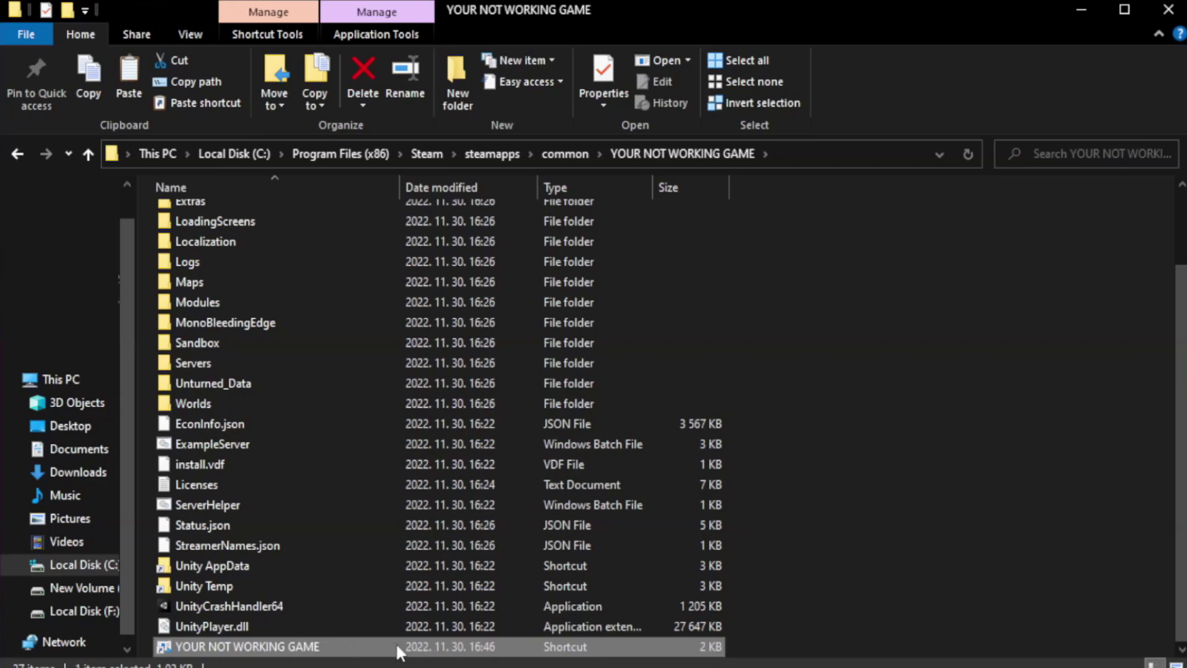
pyautogui.rightClick(397, 650)
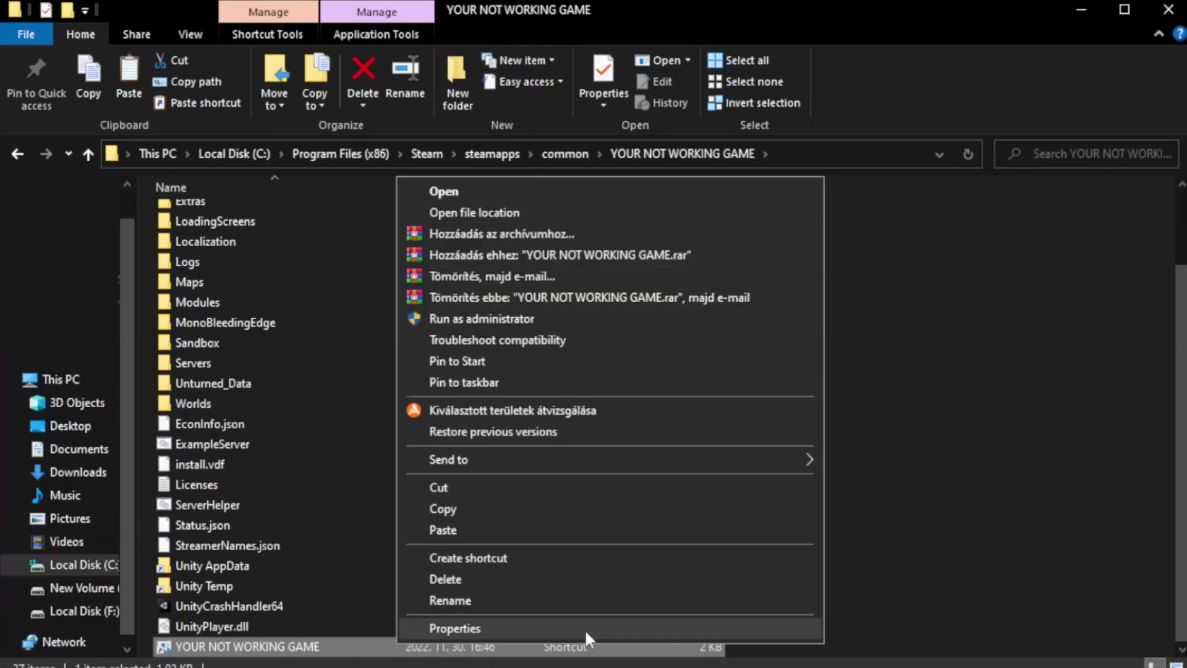
pyautogui.click(606, 628)
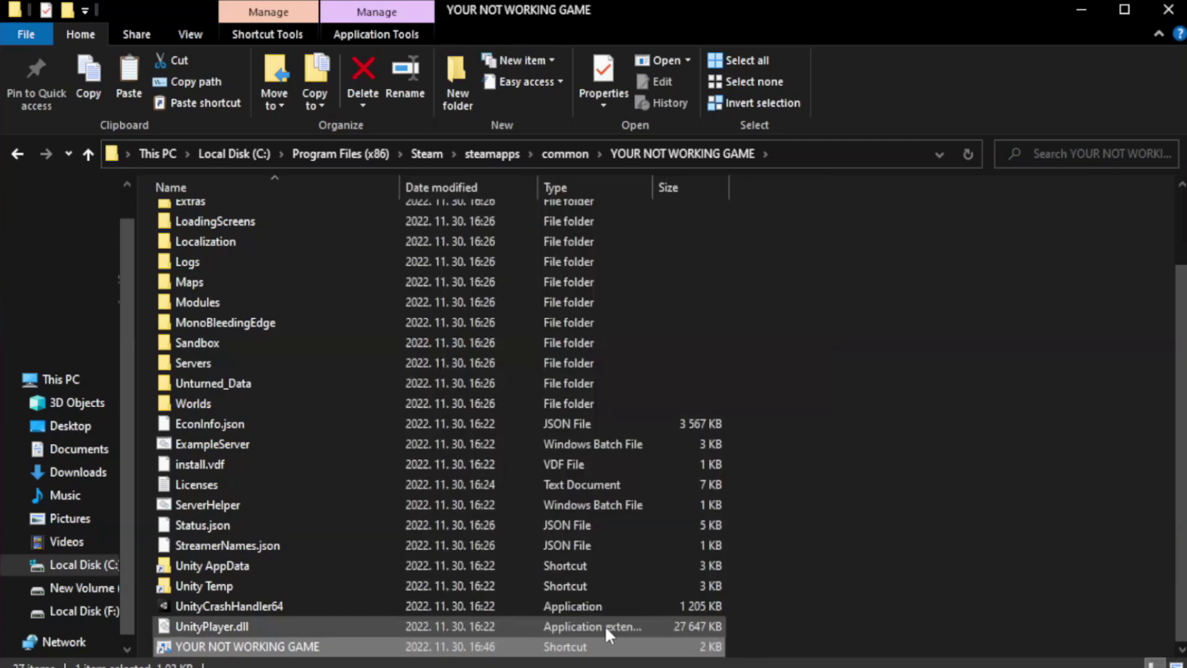
# Step: Give the shortcut Windows 8 compatibility mode, fullscreen optimizations off, and run as administrator, then apply
pyautogui.moveTo(592, 334); pyautogui.dragTo(596, 122)
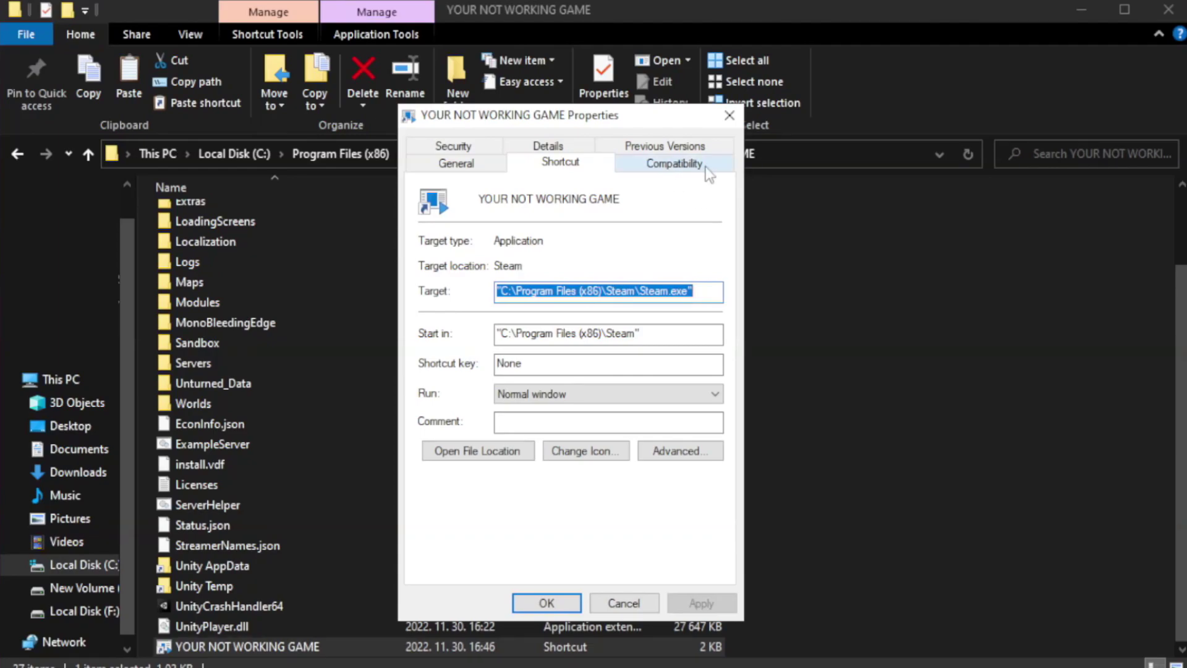
pyautogui.click(672, 169)
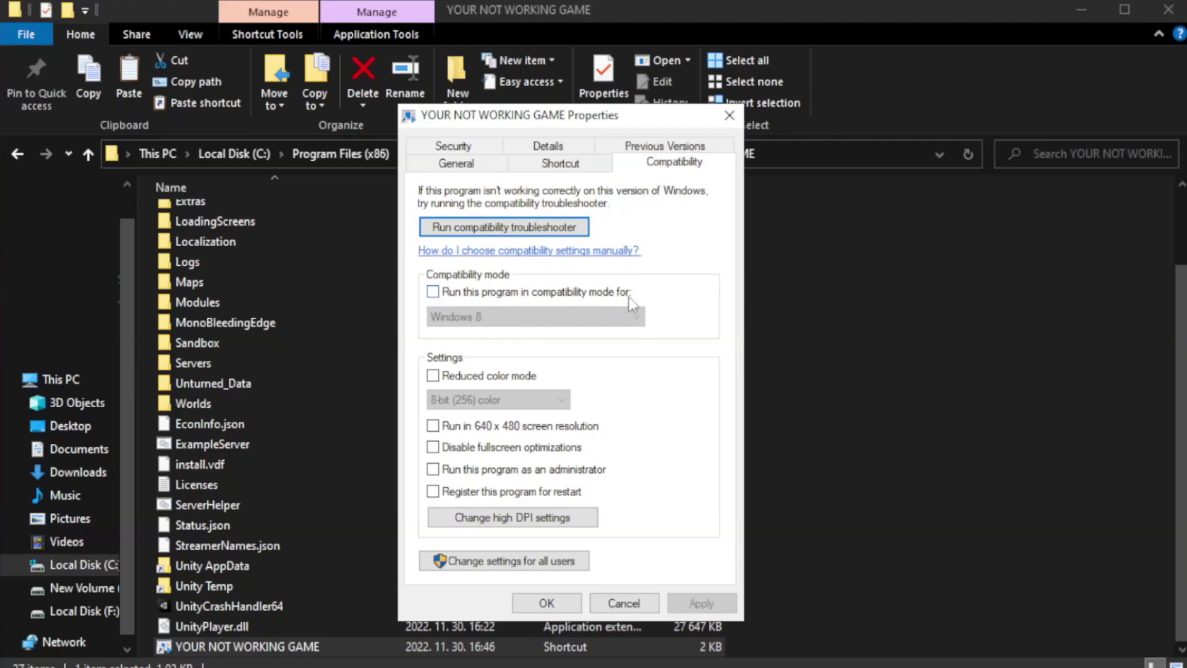
pyautogui.click(470, 292)
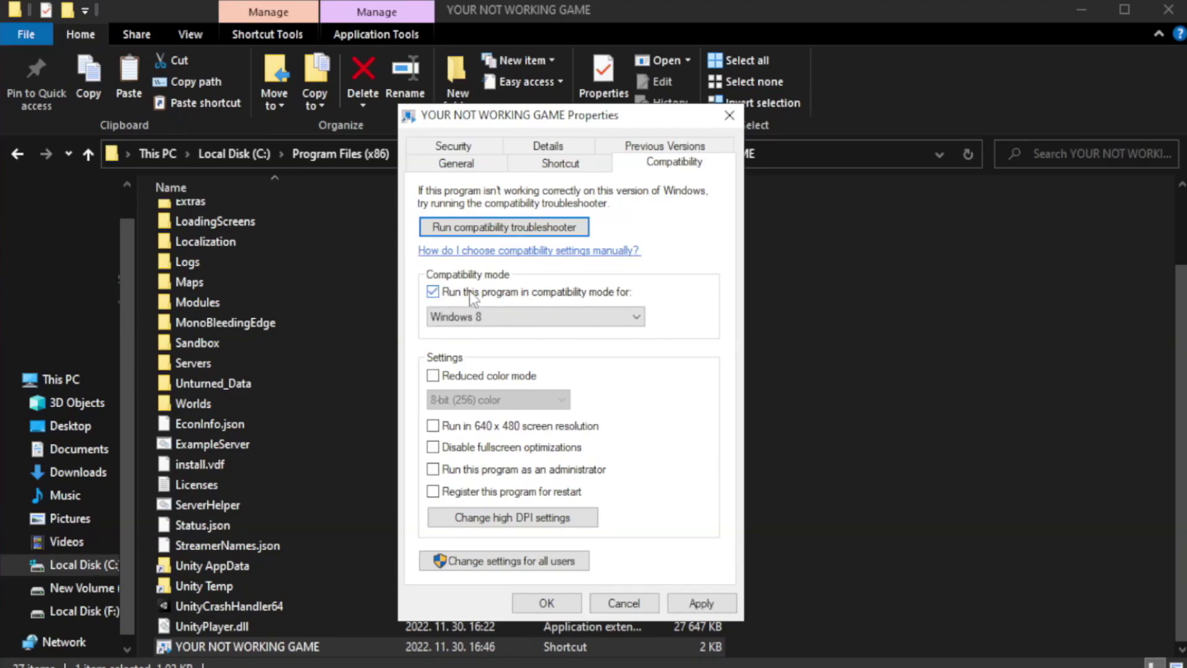
pyautogui.click(533, 316)
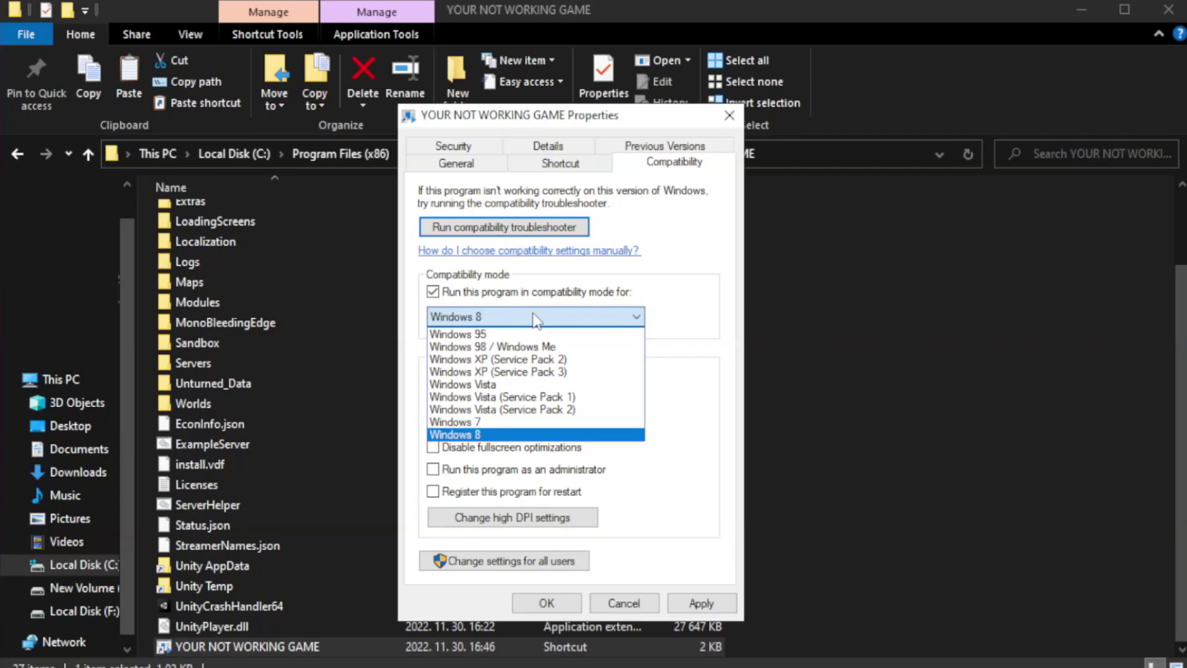
pyautogui.click(503, 435)
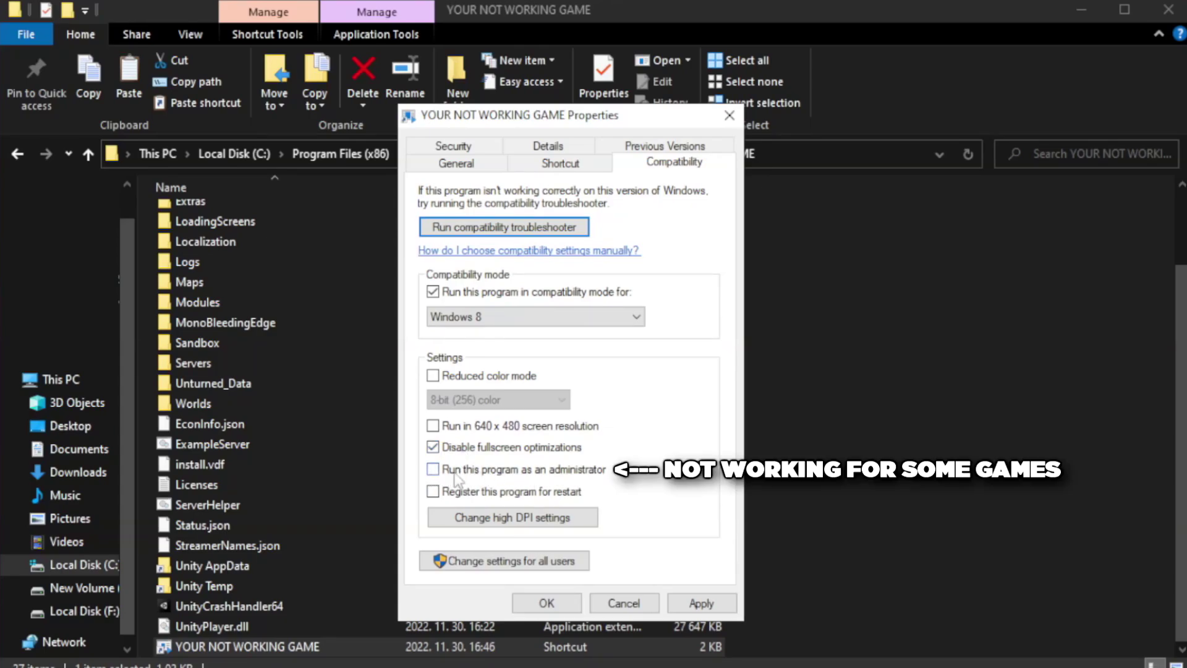
pyautogui.click(466, 477)
pyautogui.click(701, 603)
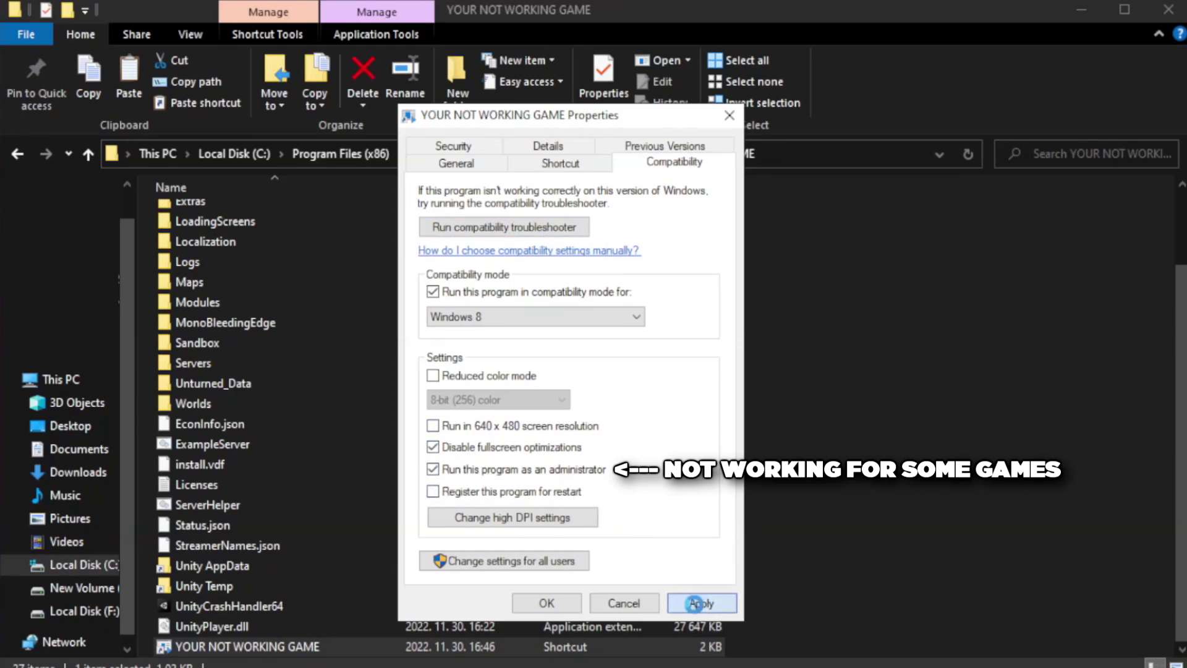
pyautogui.click(545, 605)
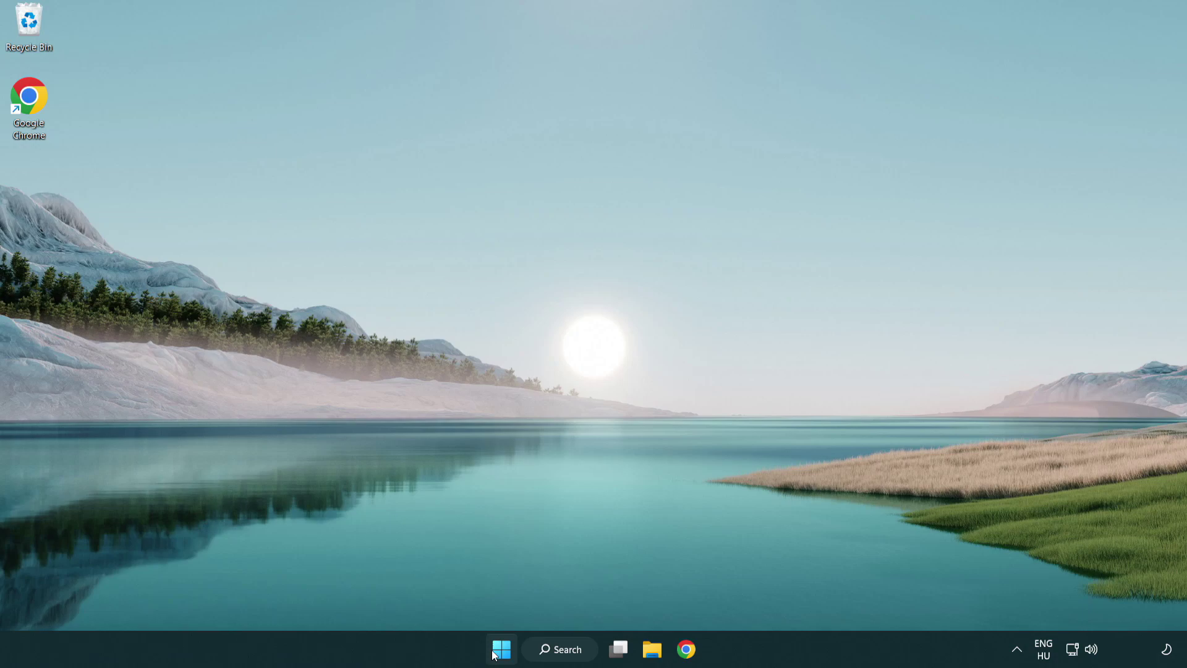
# Step: Open Task Manager from the Start button menu and show its Startup apps
pyautogui.rightClick(502, 654)
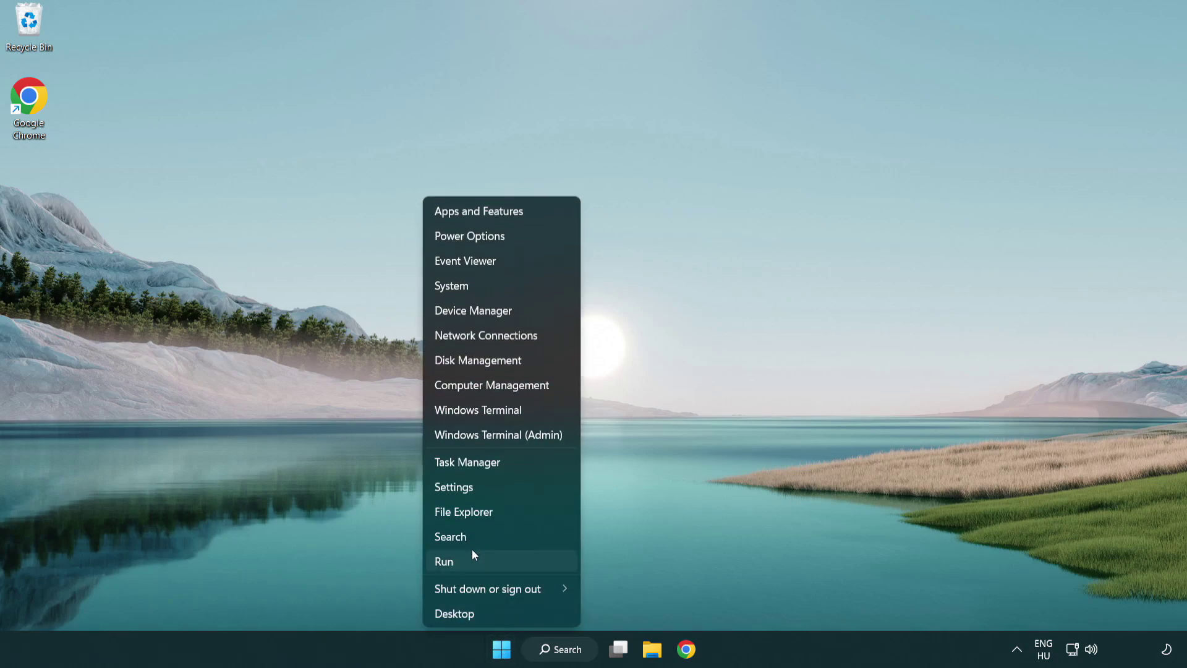
pyautogui.click(524, 463)
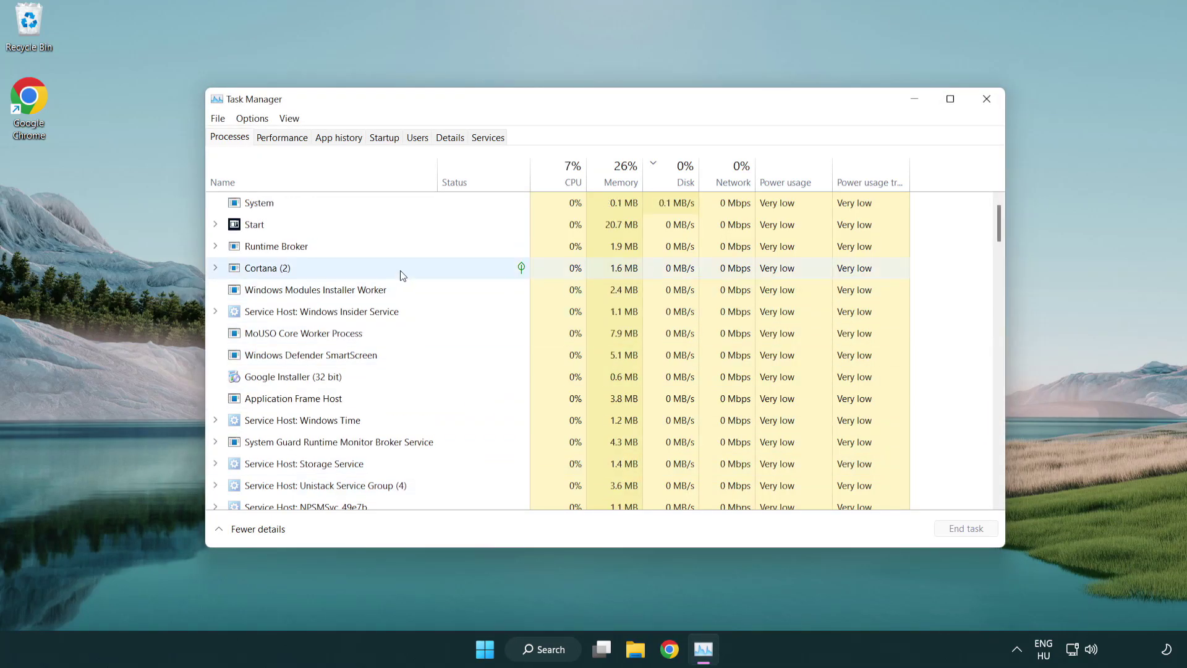
pyautogui.click(386, 138)
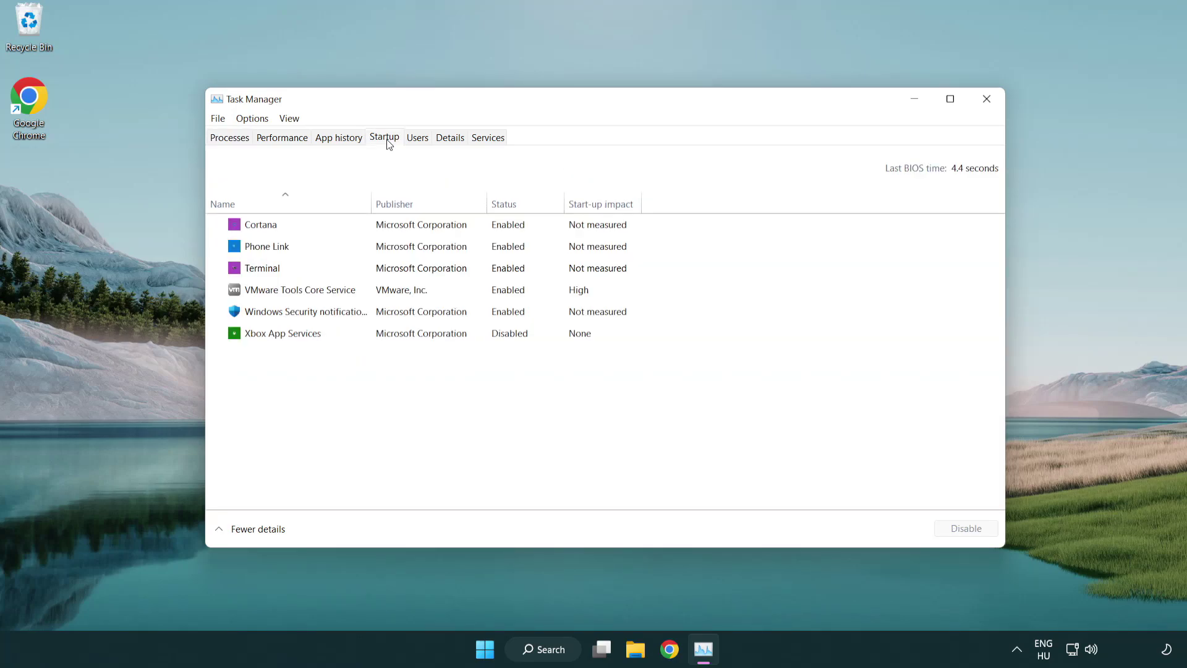
# Step: Disable Terminal, Phone Link, Cortana and Windows Security notification at startup
pyautogui.click(389, 271)
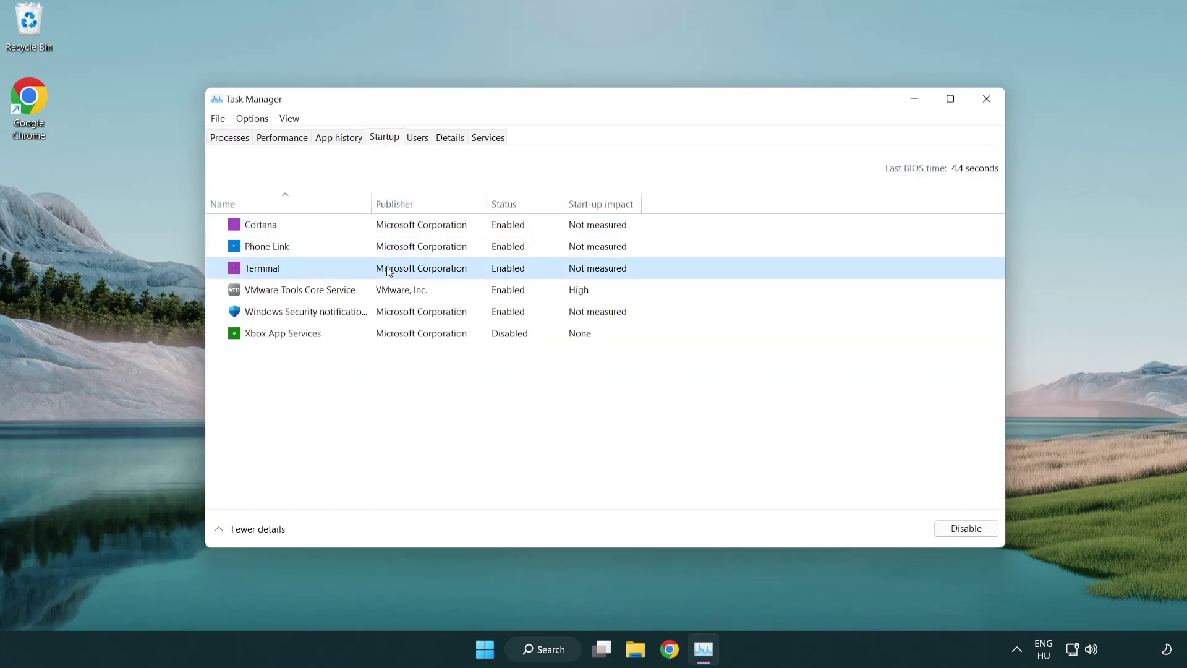
pyautogui.click(939, 529)
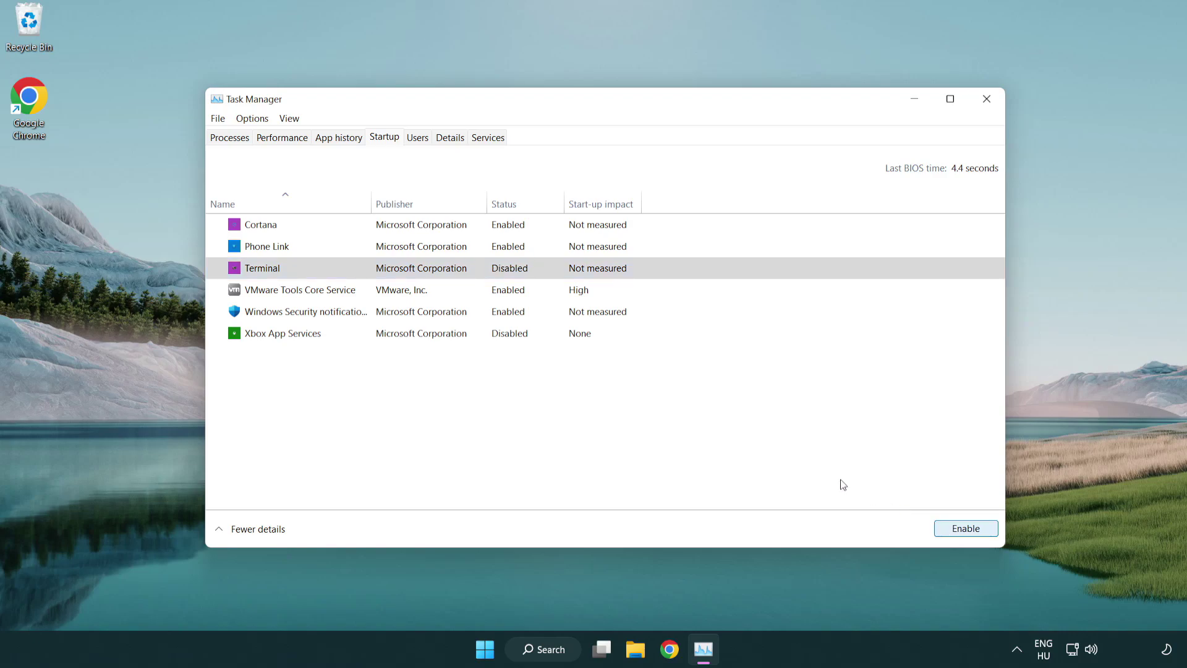
pyautogui.click(495, 252)
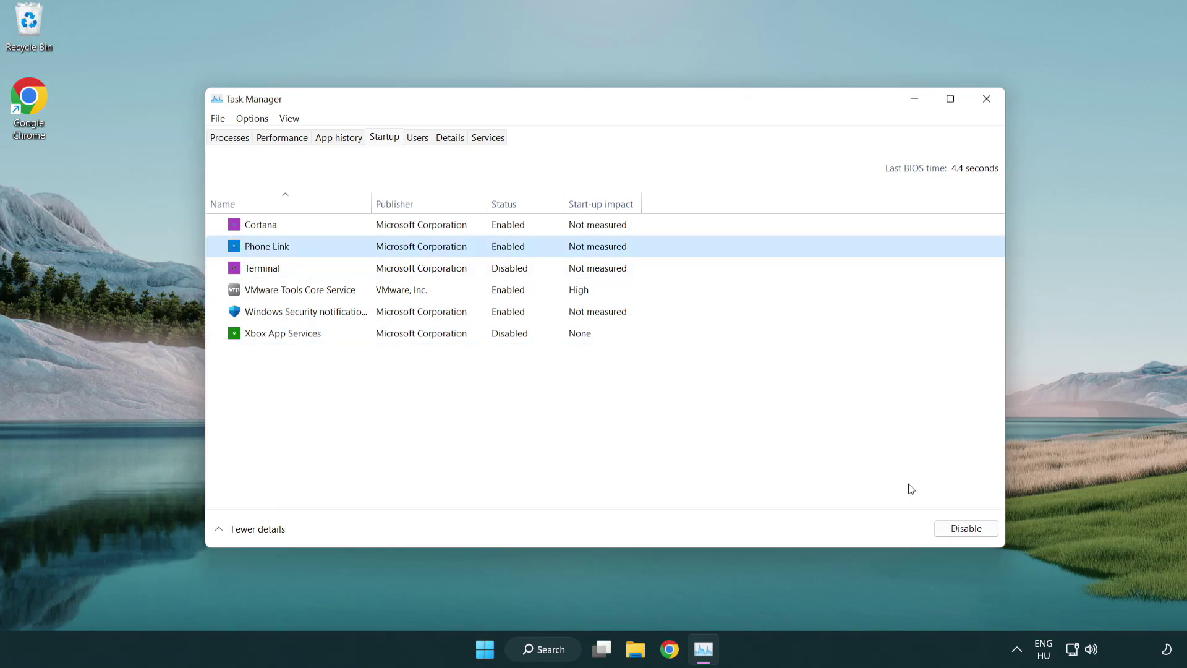
pyautogui.click(966, 529)
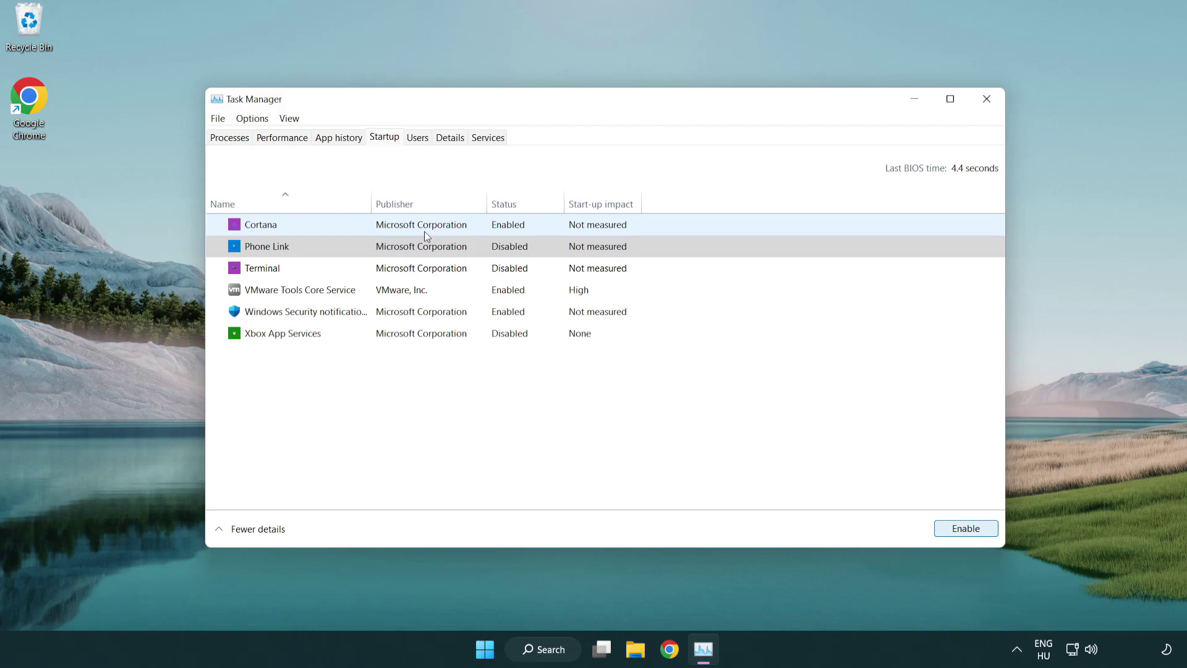
pyautogui.click(424, 231)
pyautogui.click(941, 525)
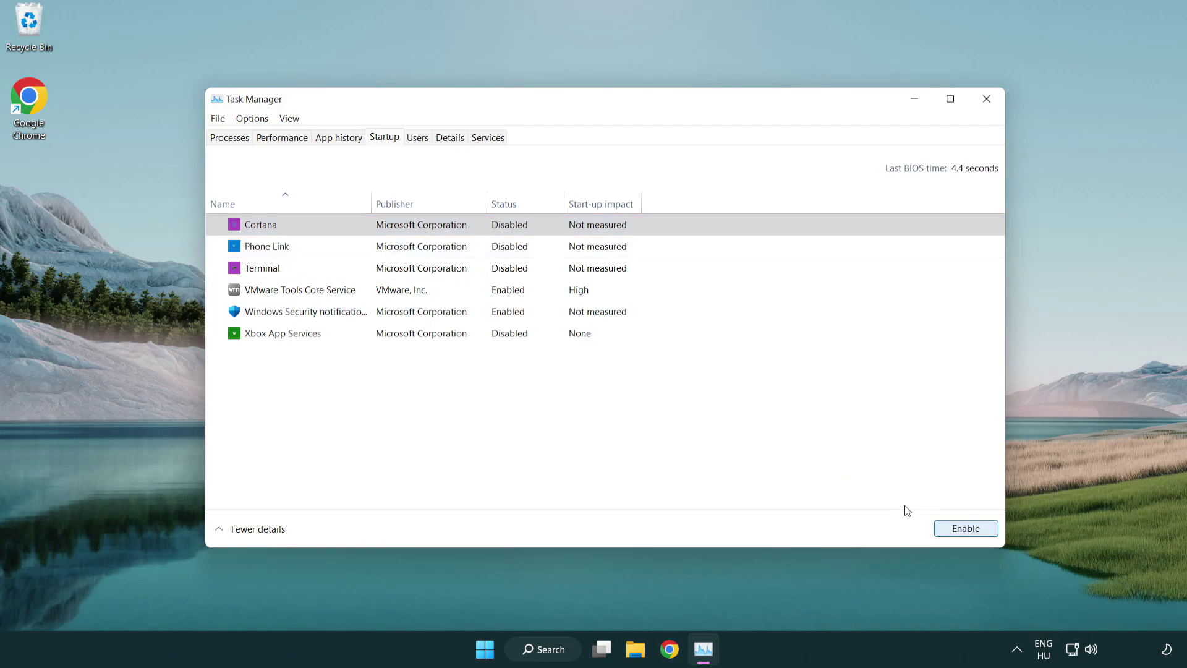
pyautogui.click(565, 319)
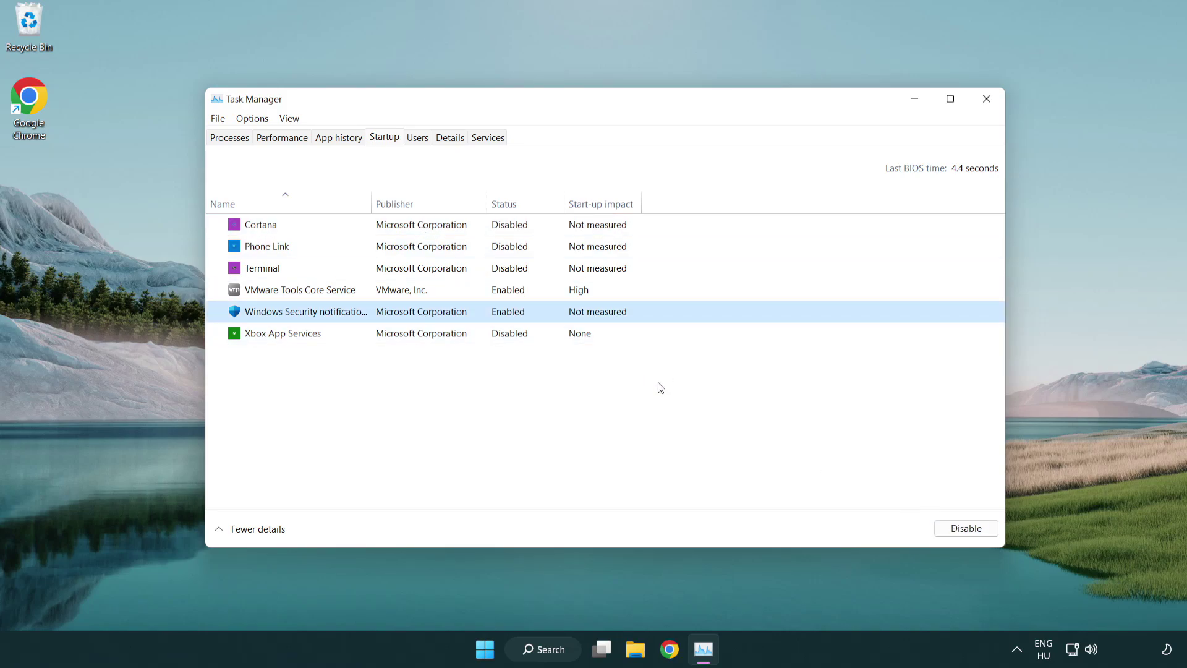
pyautogui.click(936, 526)
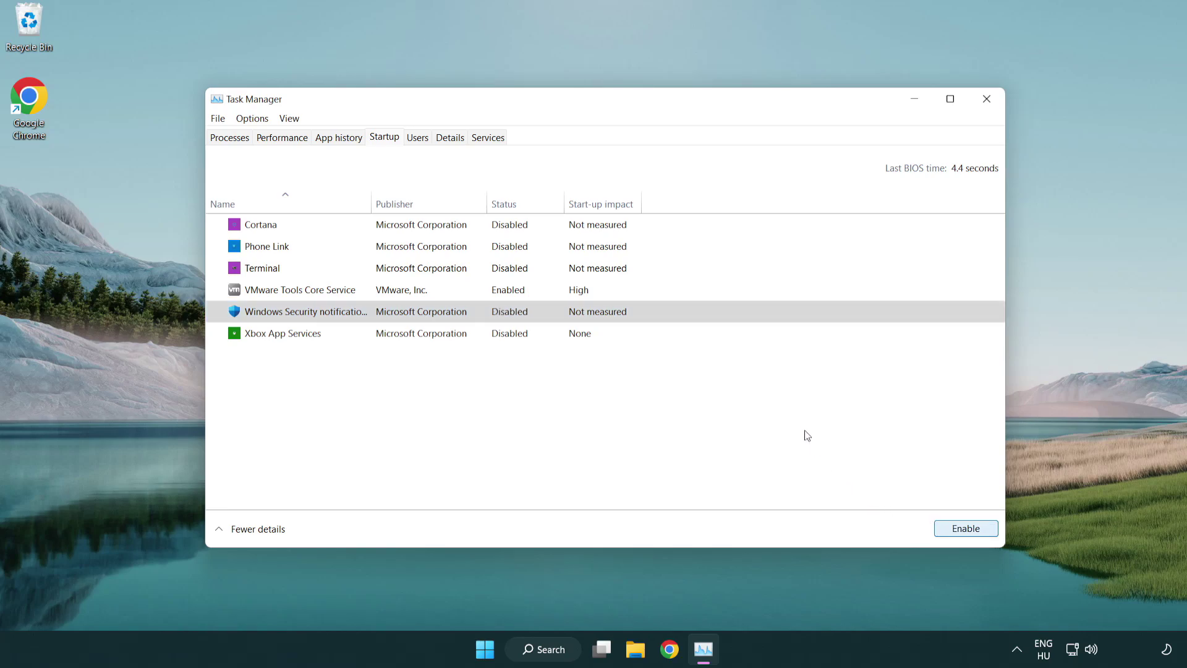
# Step: Close Task Manager and search Windows for 'security' to find Windows Security
pyautogui.click(988, 100)
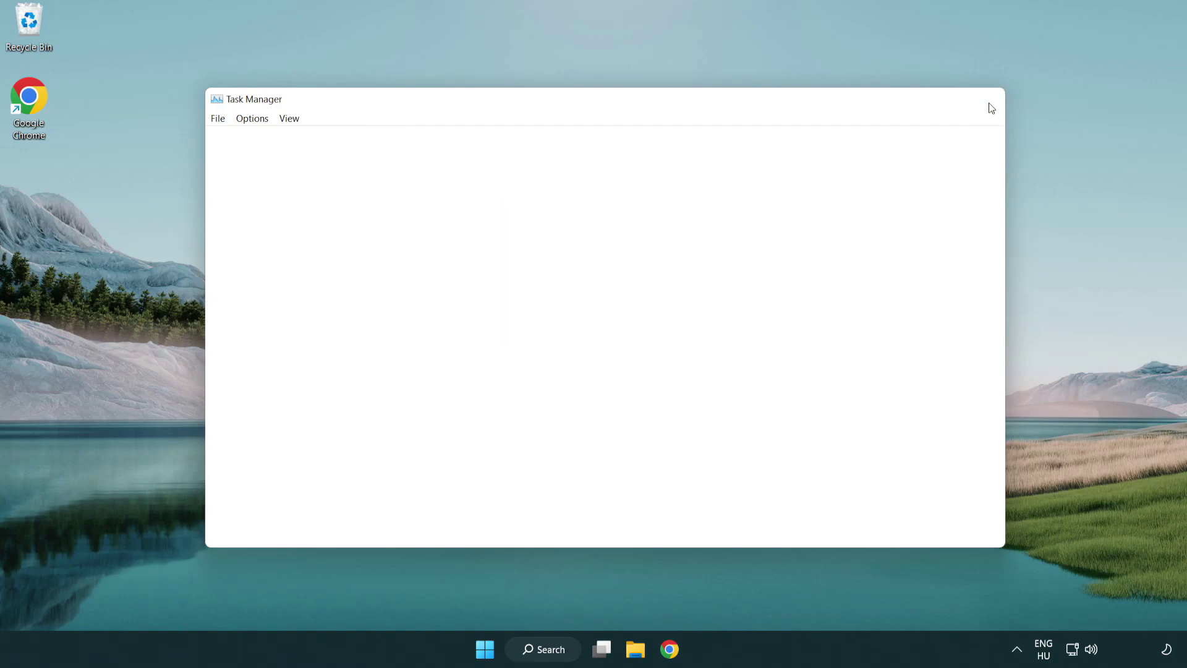
pyautogui.click(565, 654)
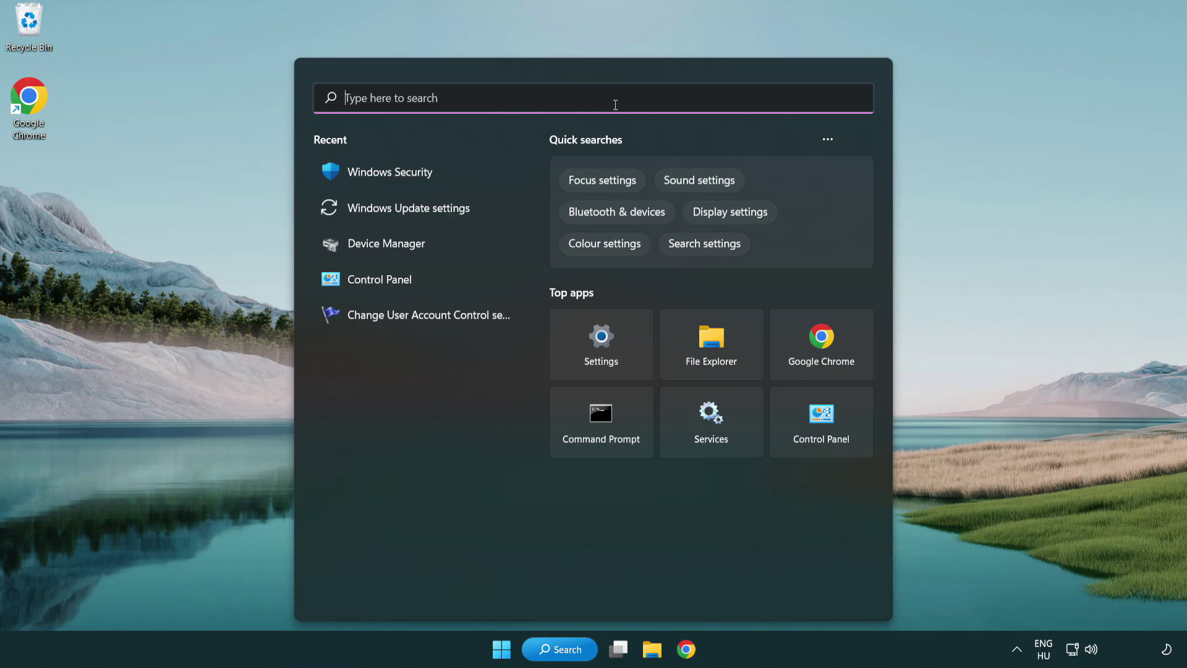
pyautogui.write('securi')
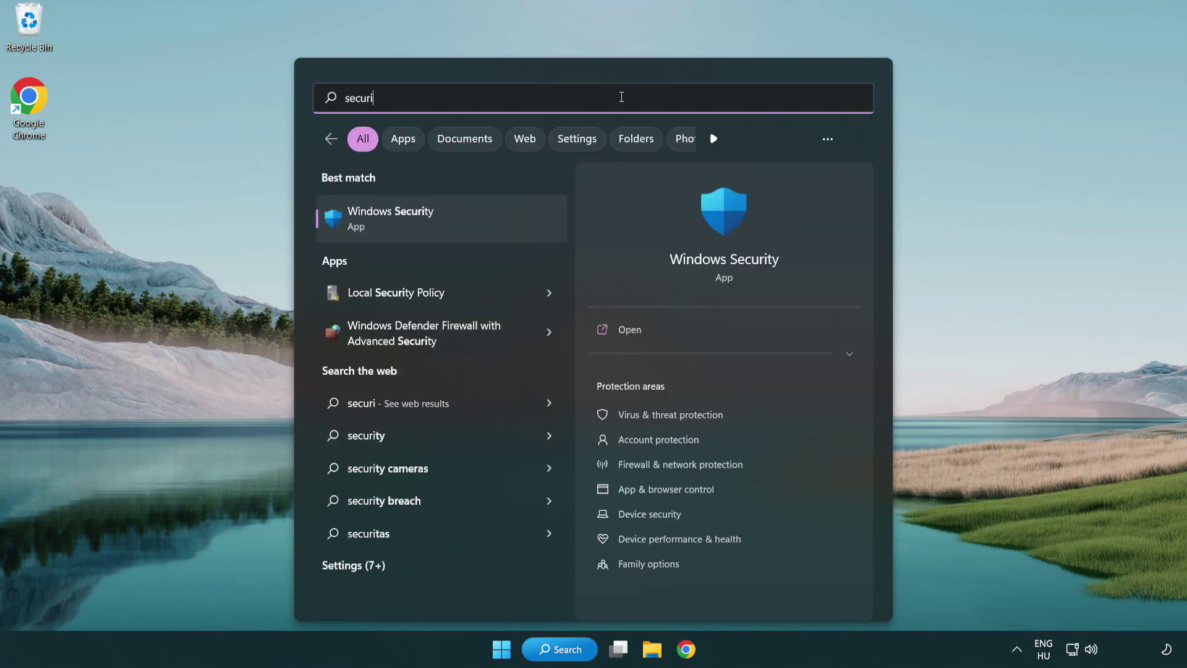
pyautogui.write('ty')
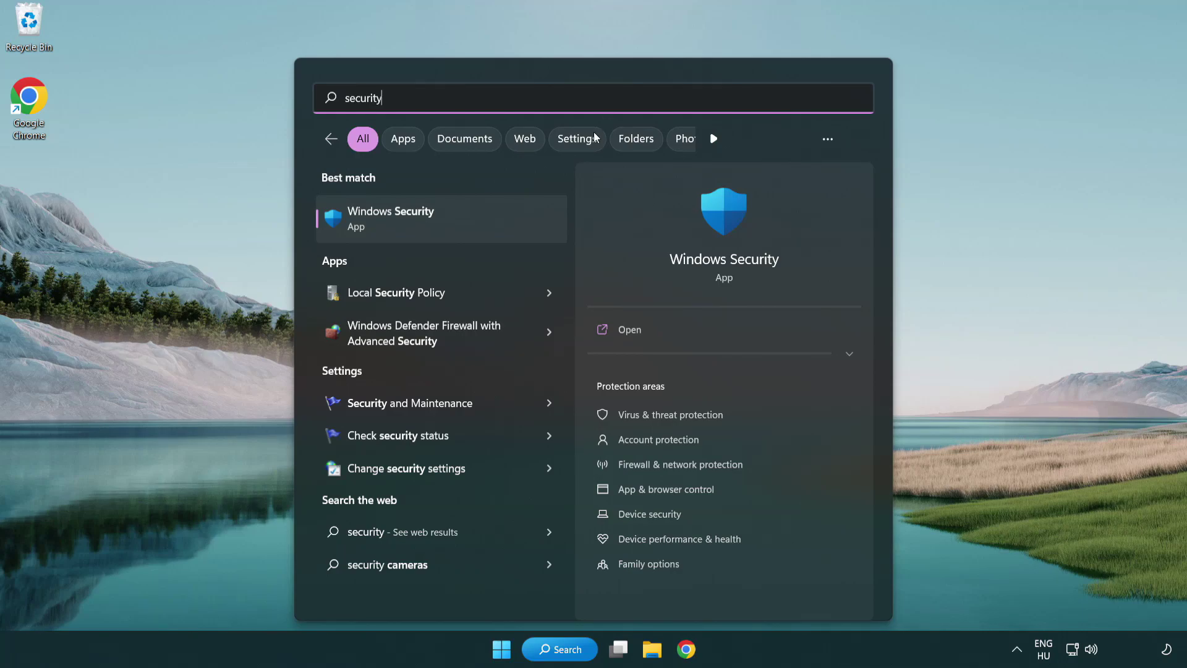
# Step: Launch Windows Security, open the Virus & threat protection settings and scroll down to Exclusions
pyautogui.click(486, 228)
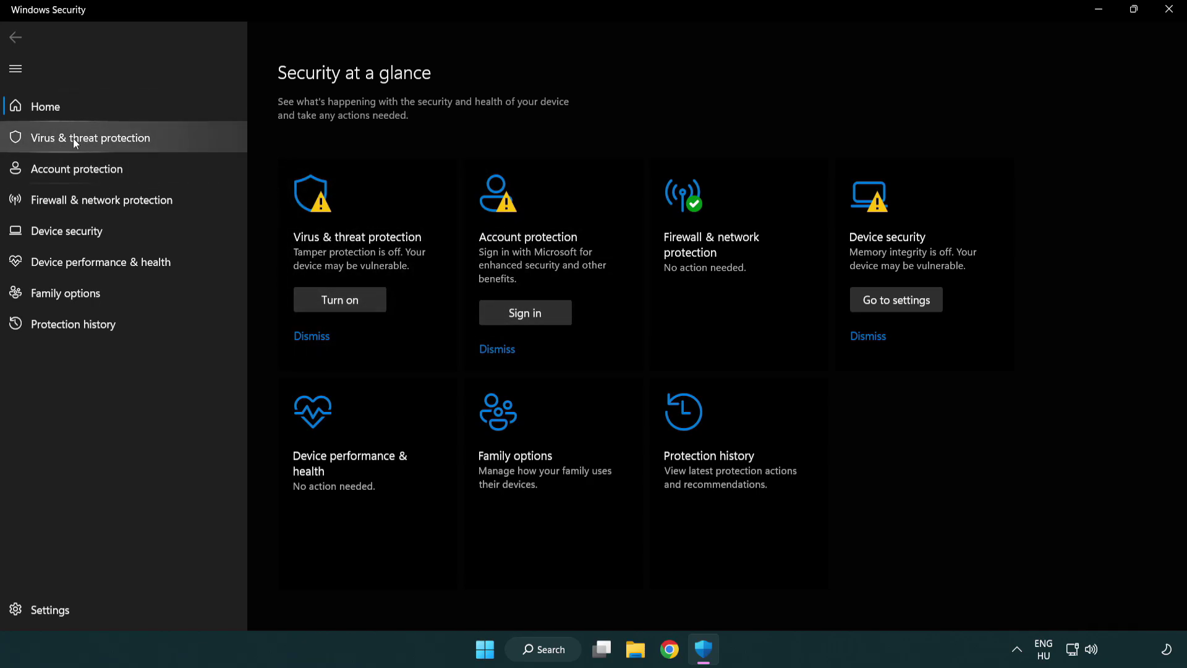
pyautogui.click(180, 142)
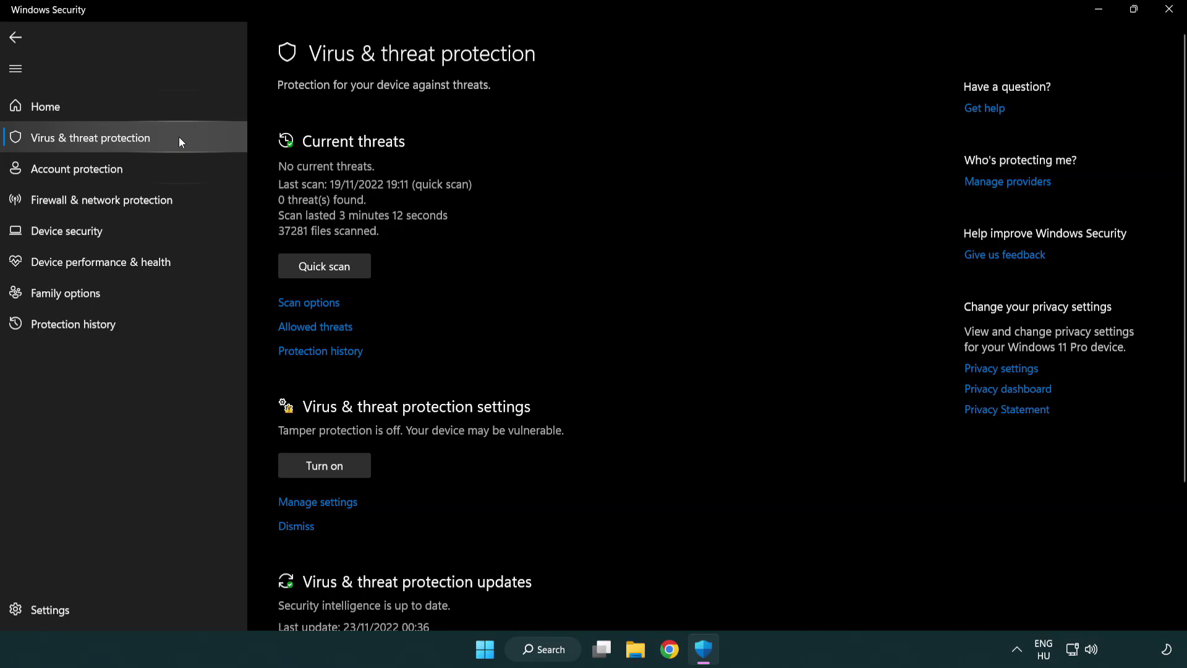
pyautogui.scroll(-2, 343, 254)
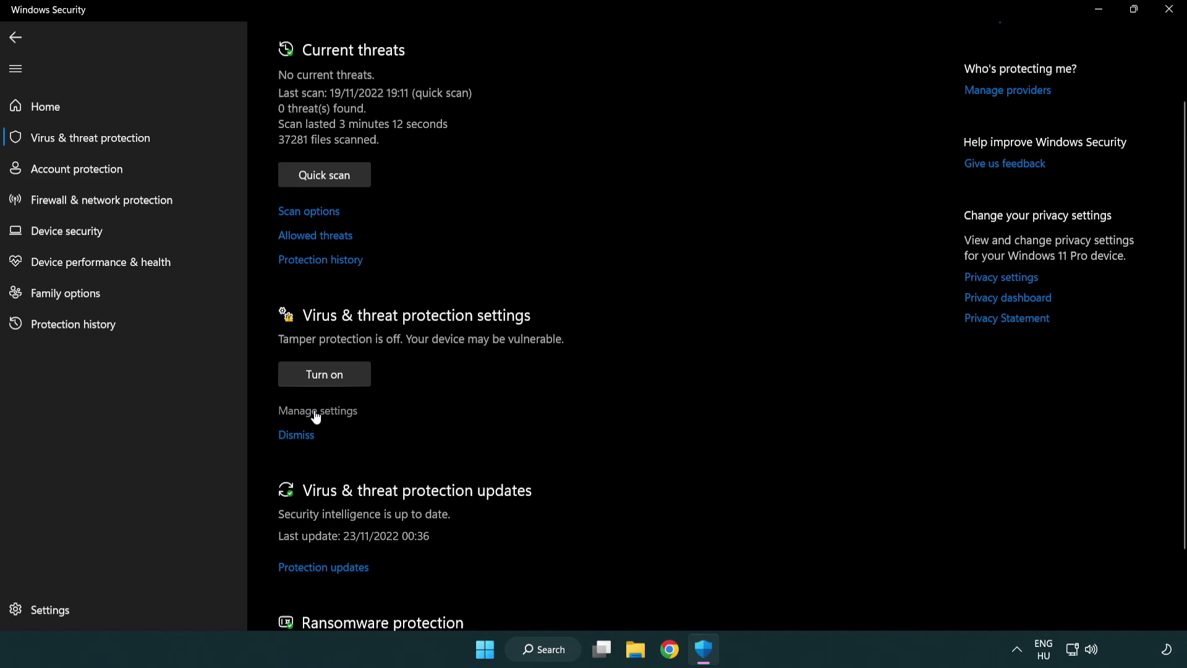
pyautogui.click(315, 411)
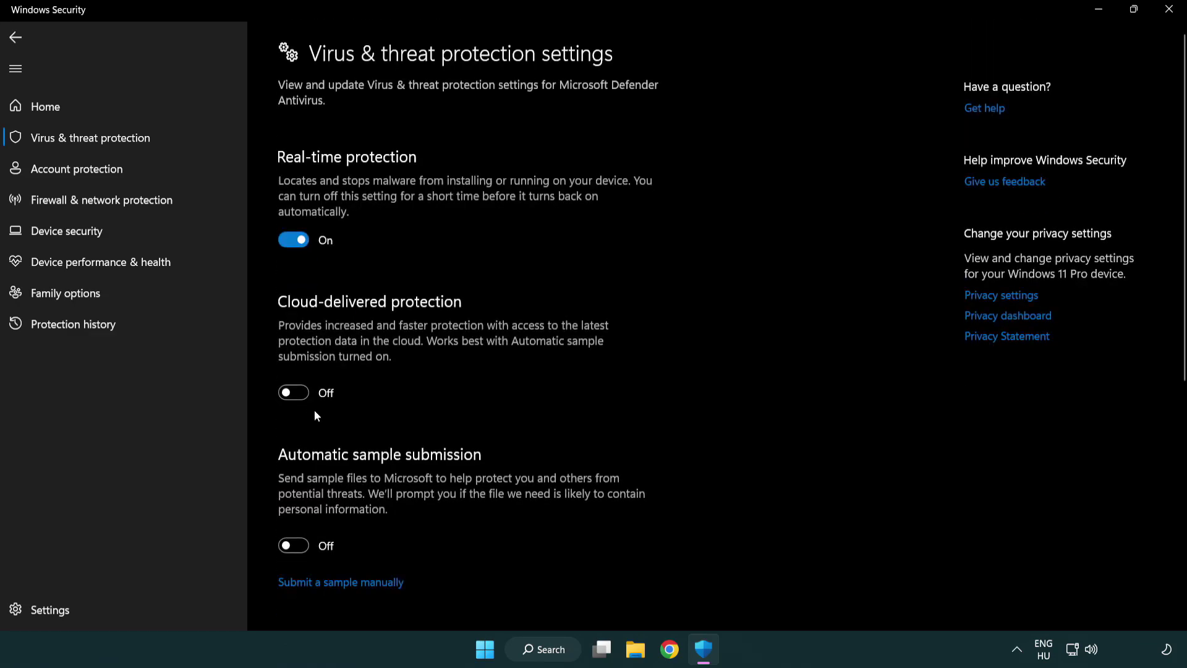
pyautogui.scroll(-8, 315, 411)
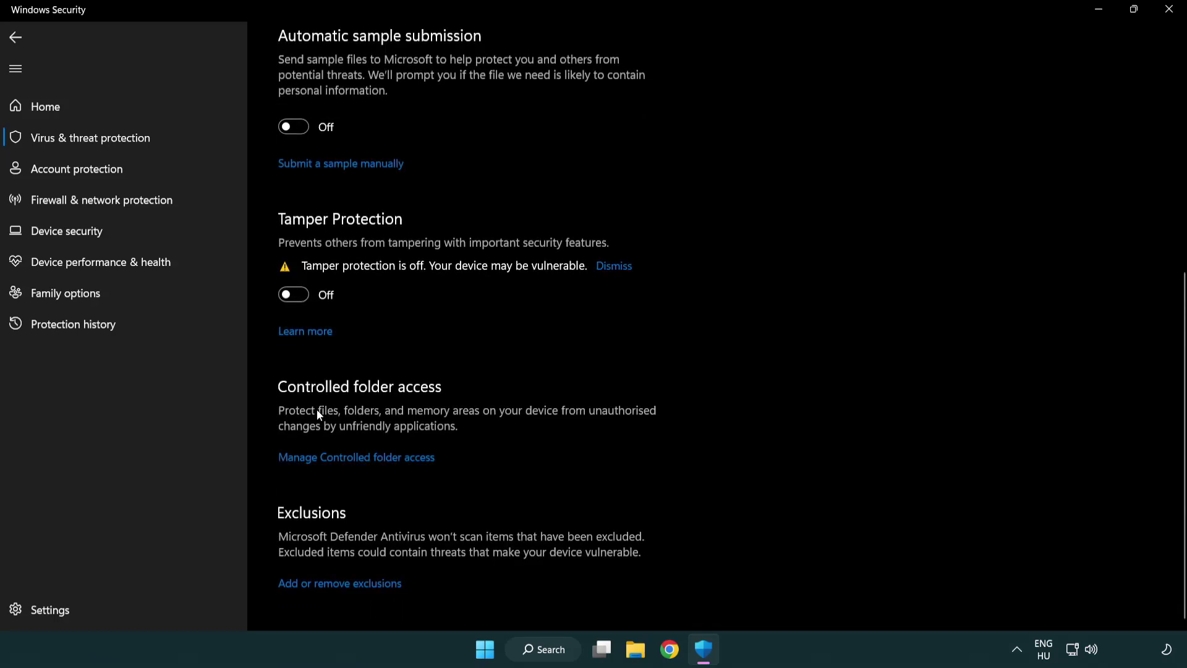
# Step: Add a file exclusion for the shortcut in C:\Program Files (x86)\NOT WORKING APP
pyautogui.click(344, 587)
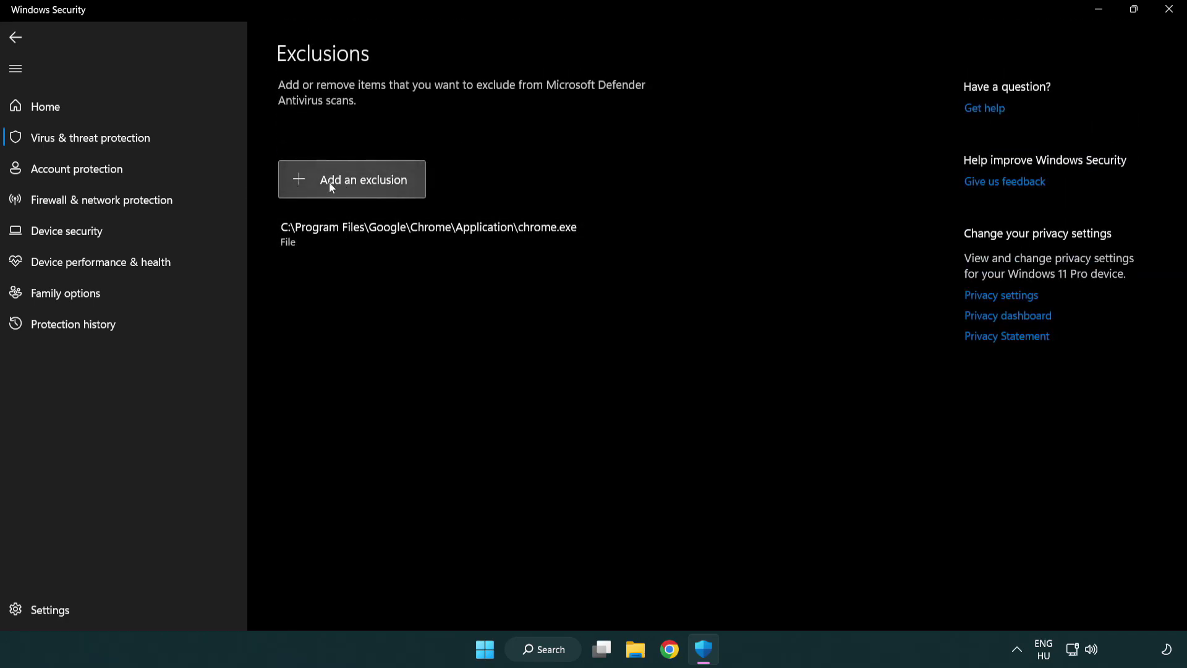
pyautogui.click(357, 186)
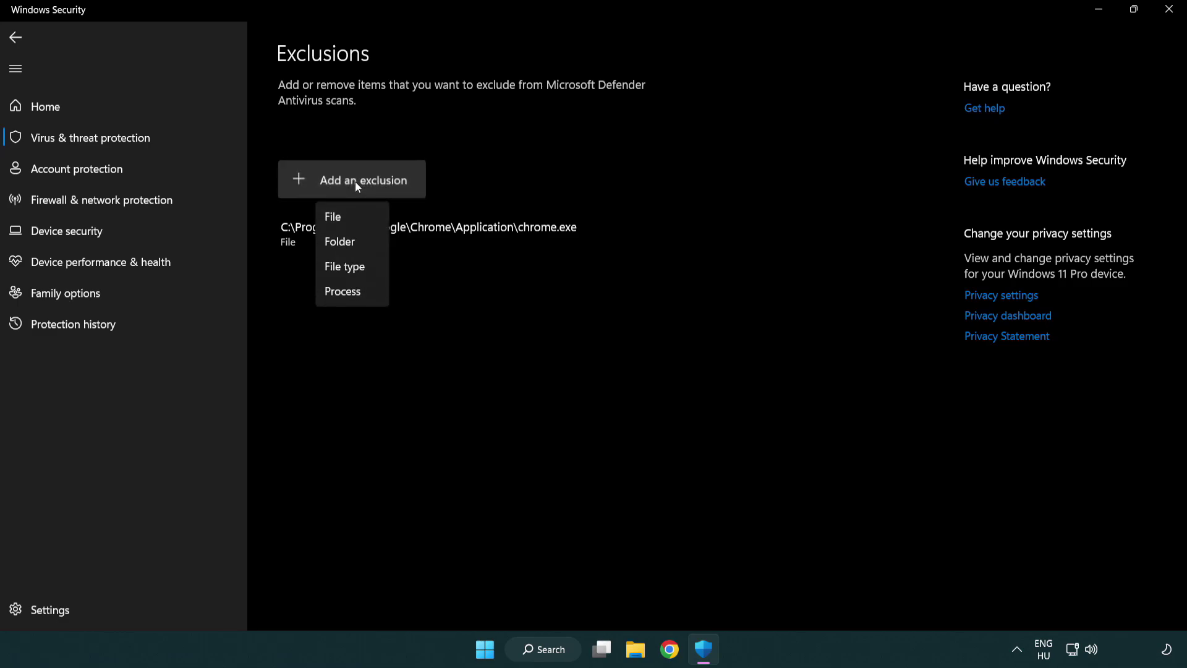
pyautogui.click(357, 220)
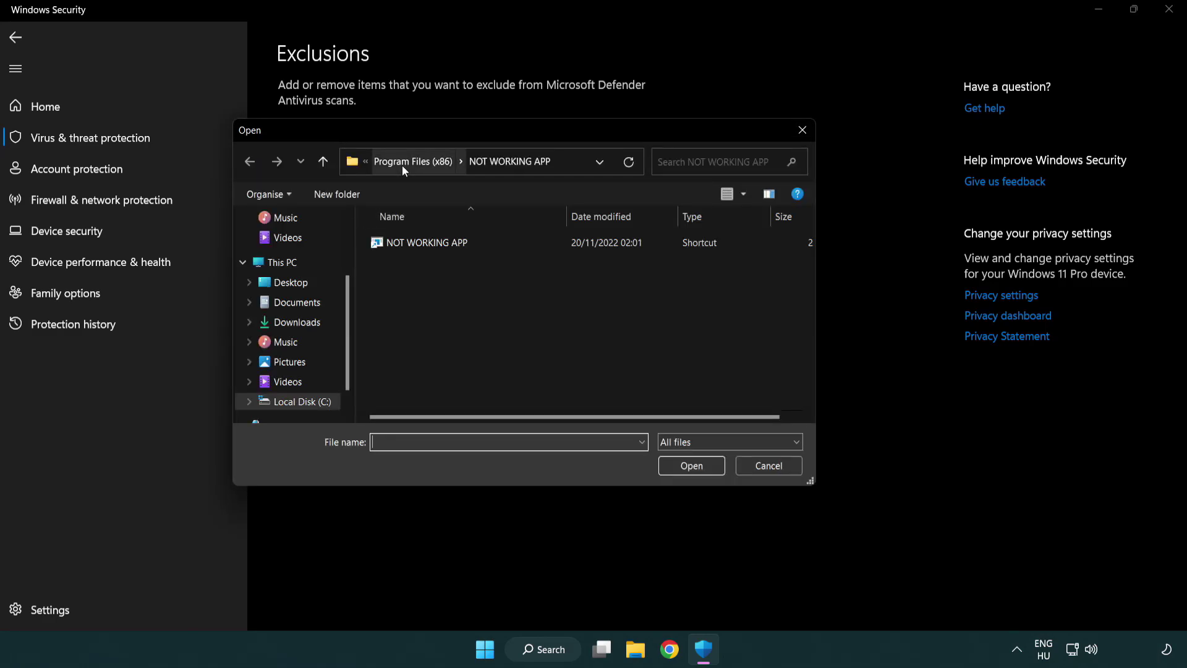
pyautogui.click(402, 165)
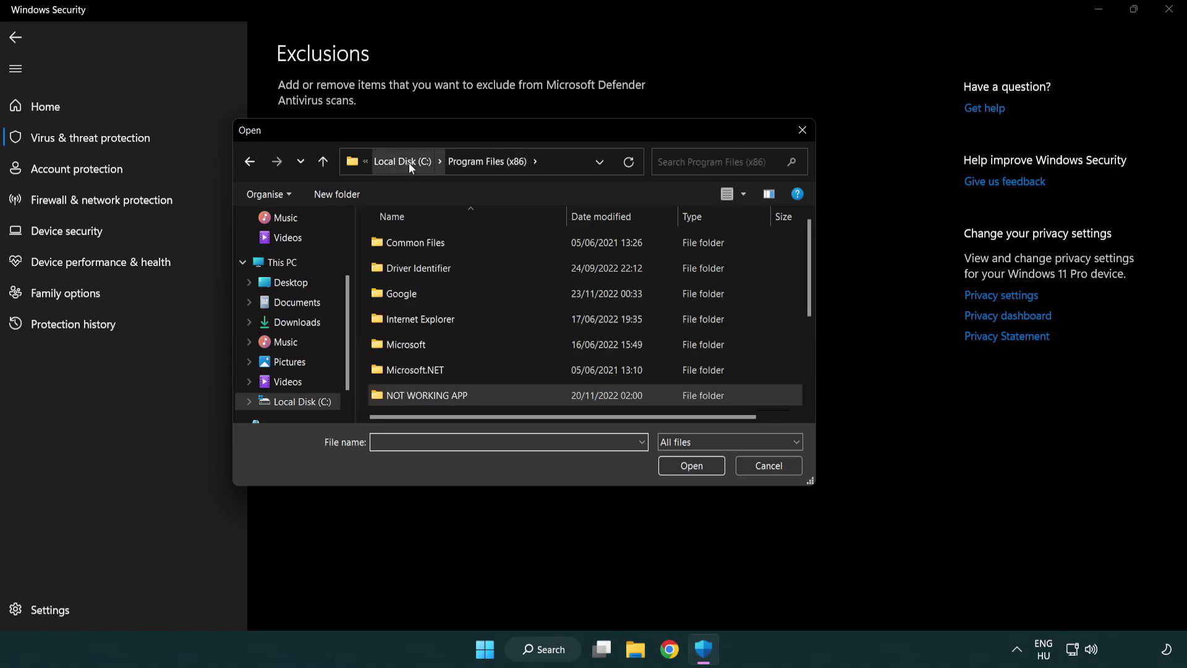
pyautogui.click(409, 162)
pyautogui.click(402, 164)
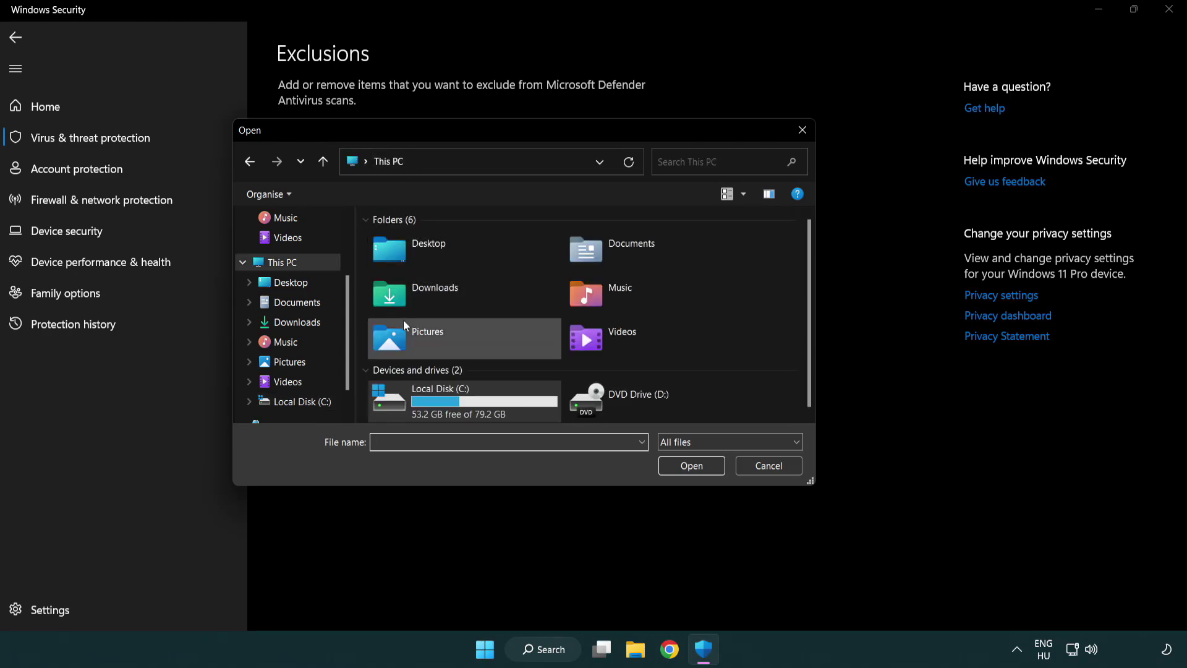
pyautogui.doubleClick(433, 410)
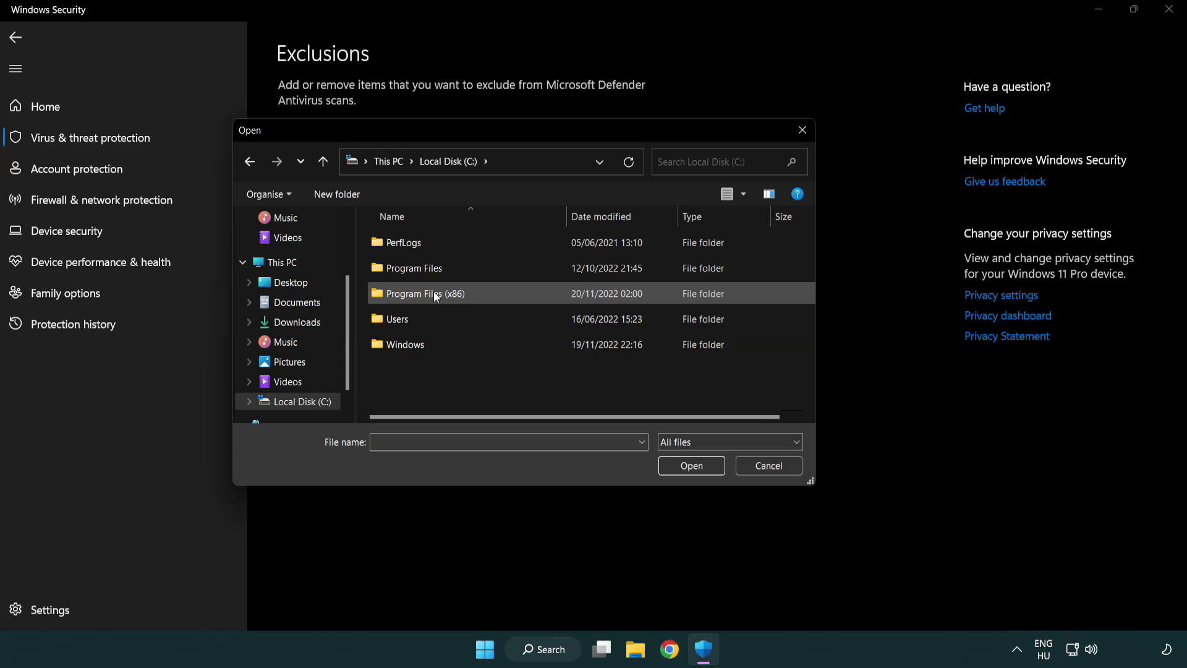
pyautogui.doubleClick(433, 291)
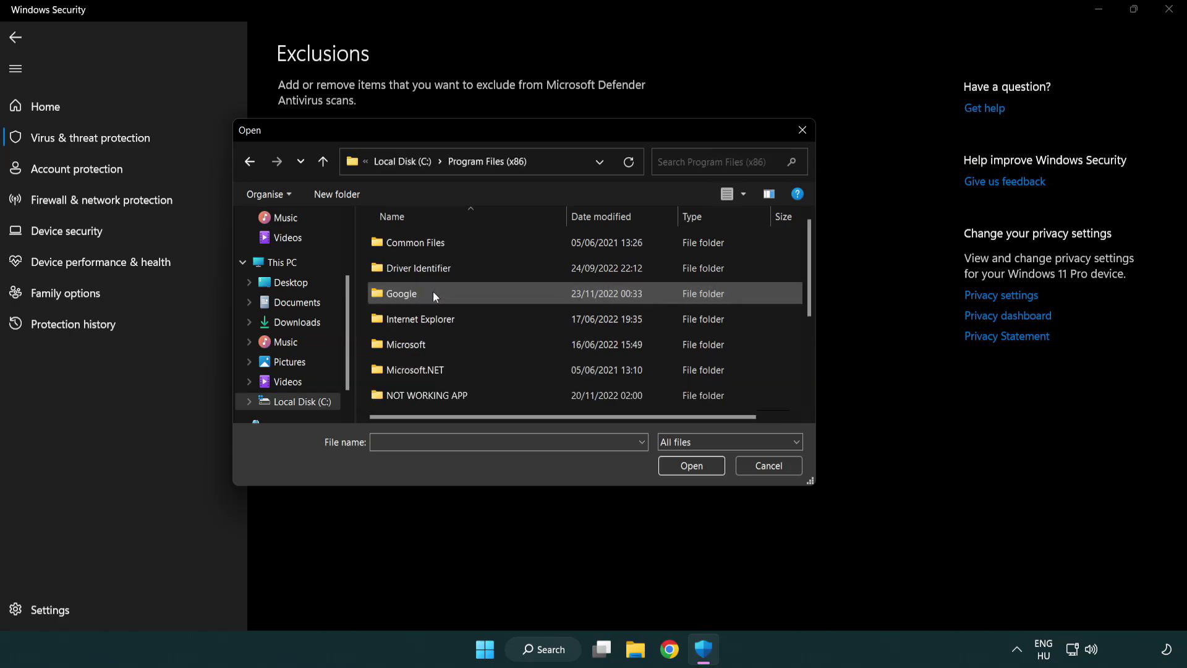
pyautogui.doubleClick(444, 399)
pyautogui.click(419, 243)
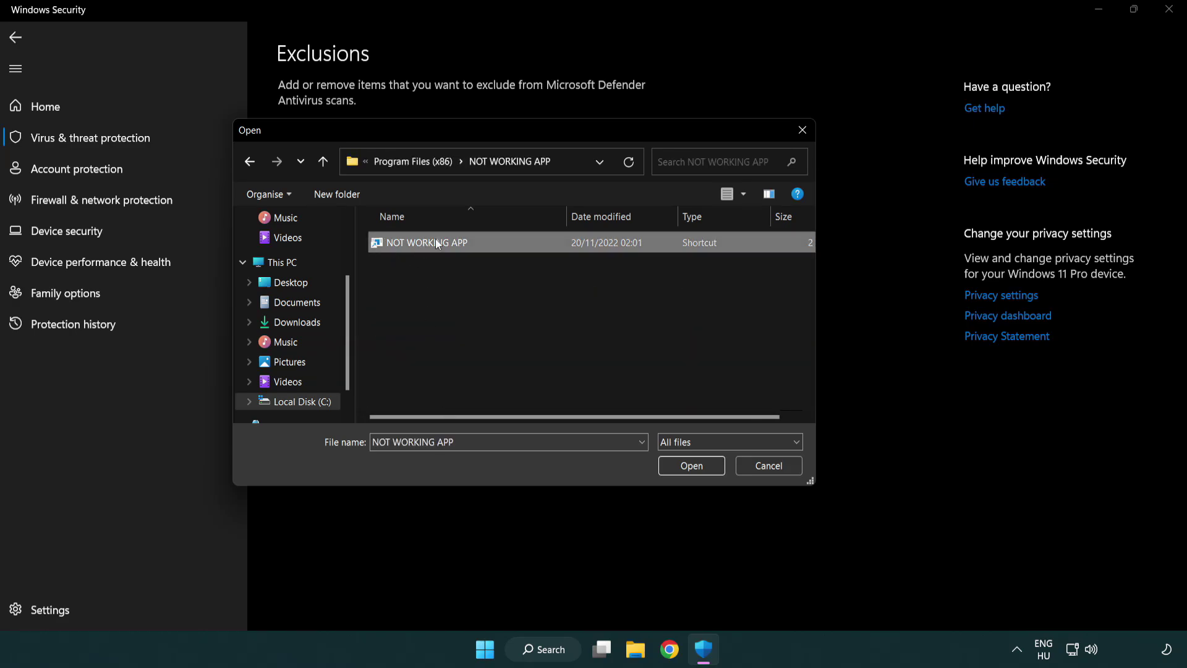
pyautogui.click(688, 469)
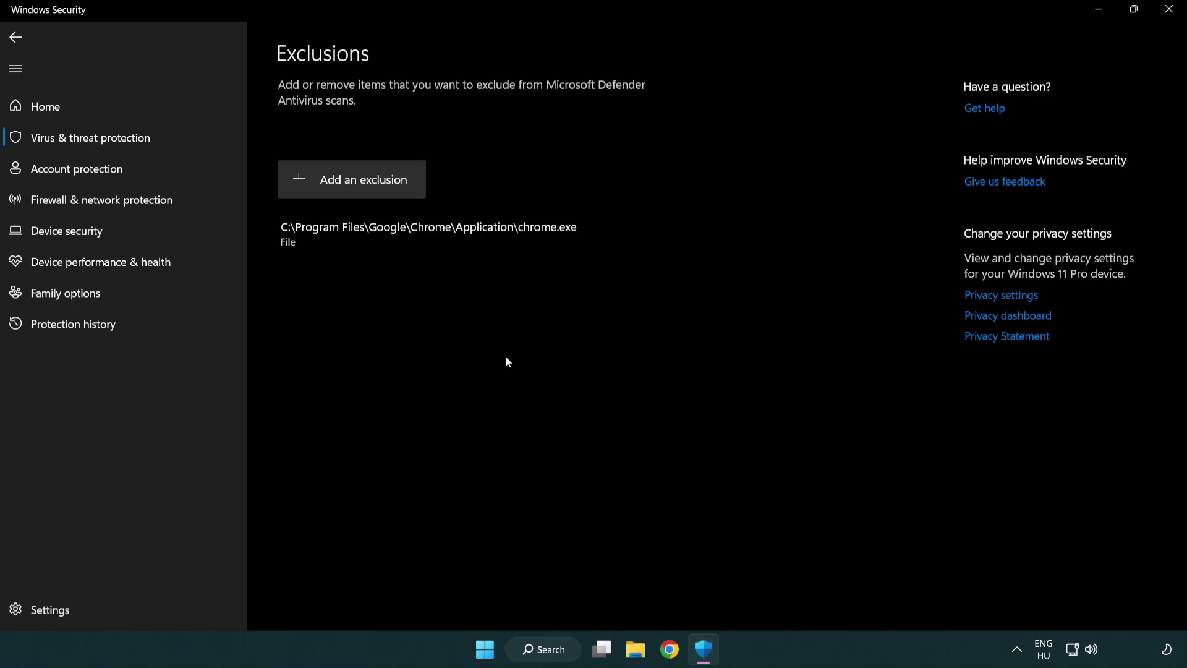
# Step: Close Windows Security and show the Start menu's power options, including Restart
pyautogui.click(1171, 19)
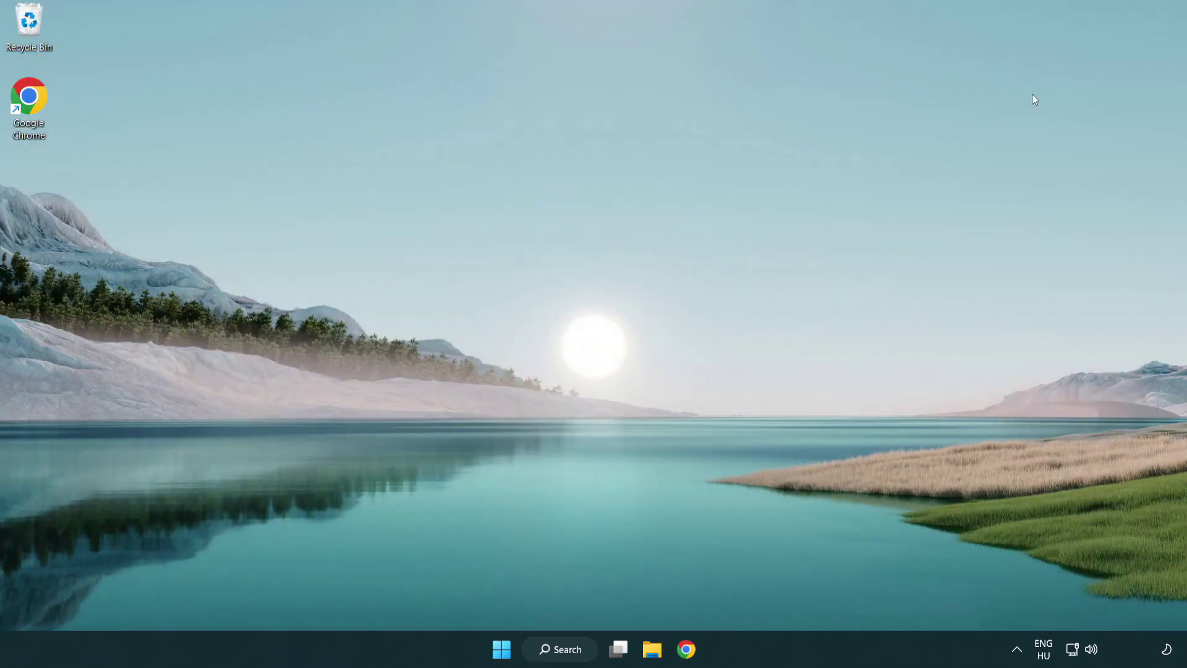
pyautogui.click(502, 649)
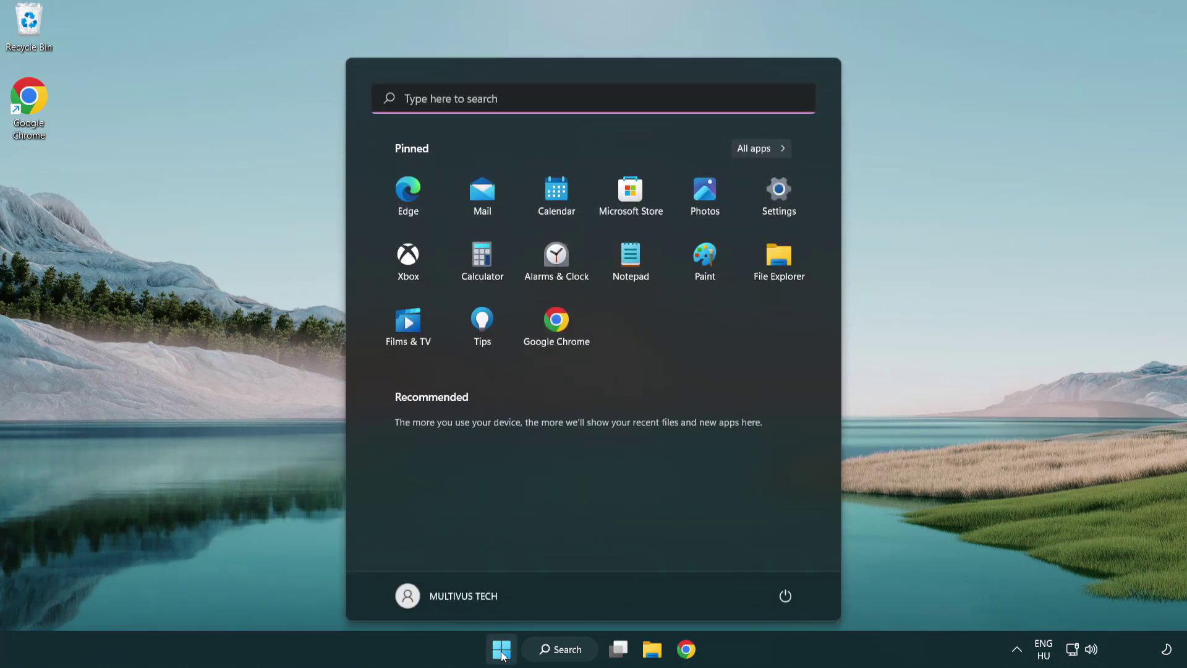
pyautogui.click(791, 594)
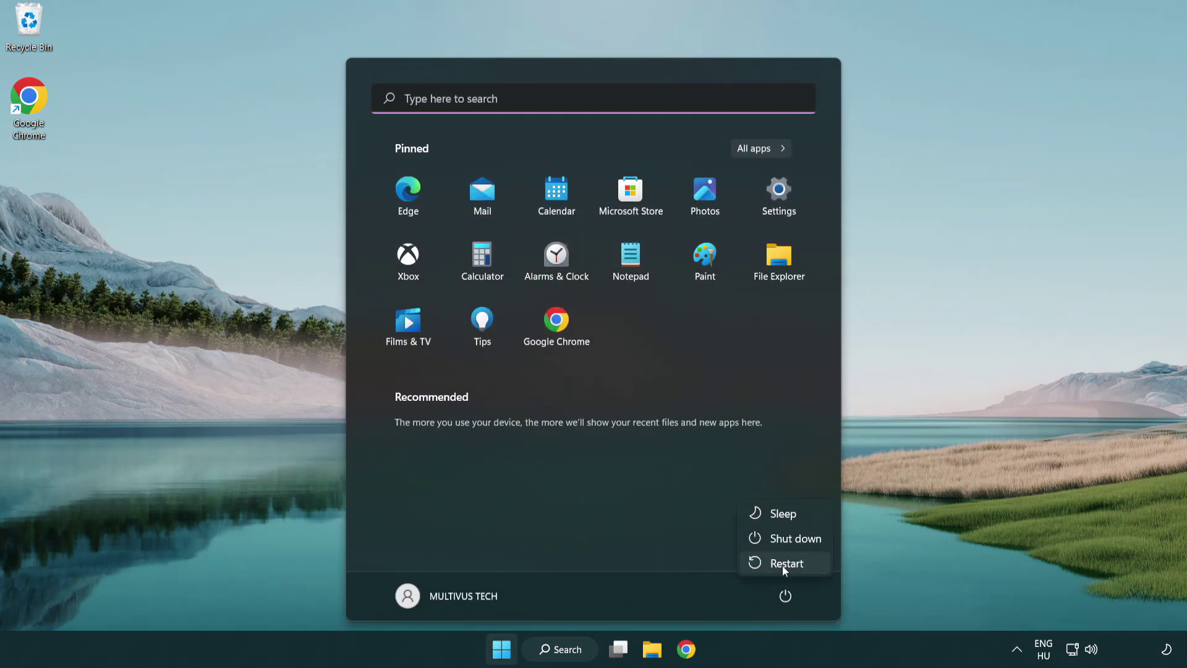